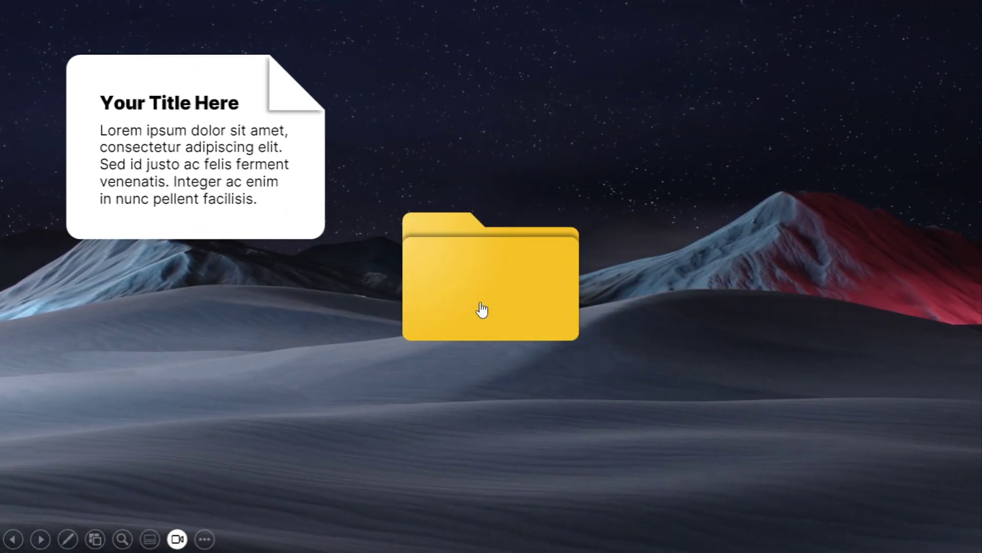
# Play the finished desert slide, revealing all four note cards one by one around the folder
pyautogui.click(480, 309)
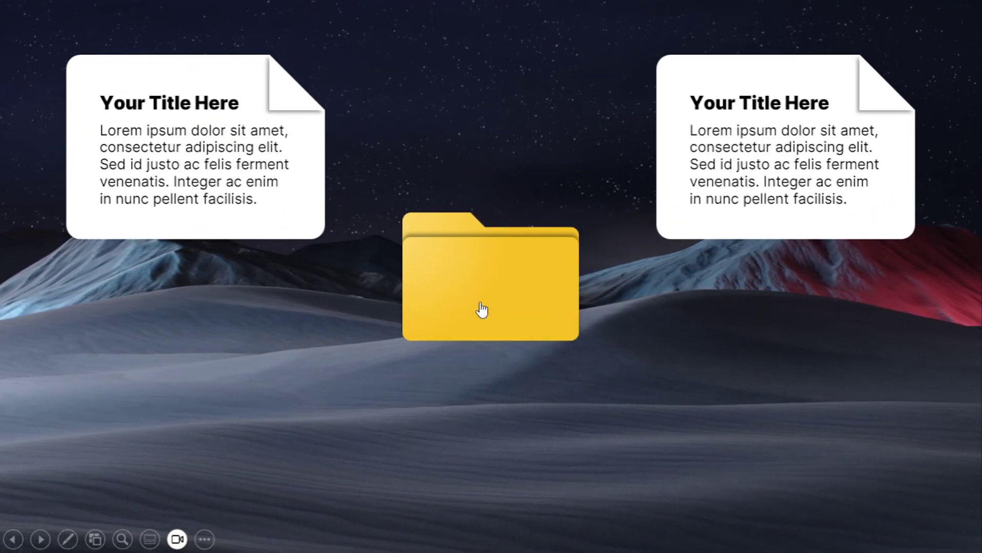
pyautogui.click(480, 309)
pyautogui.click(480, 309)
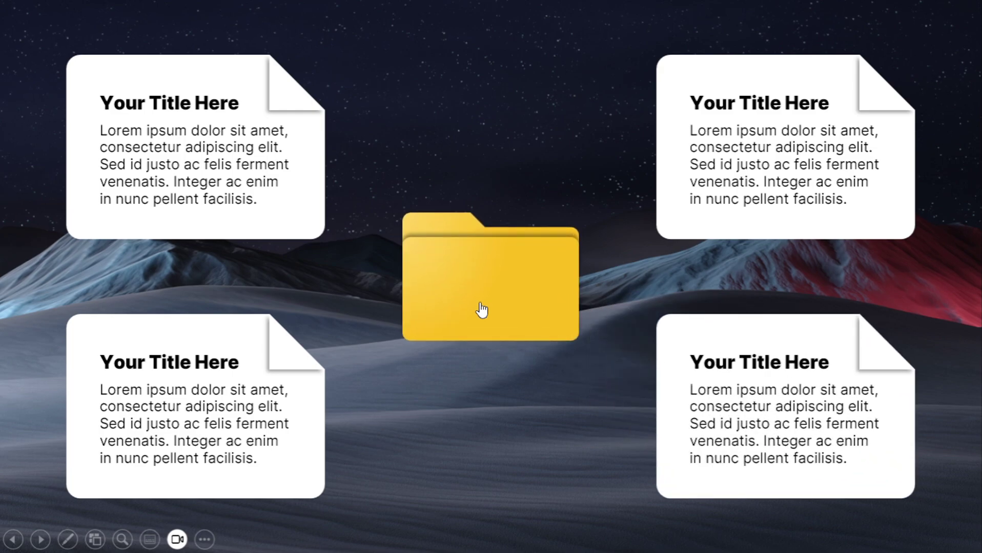
pyautogui.click(480, 309)
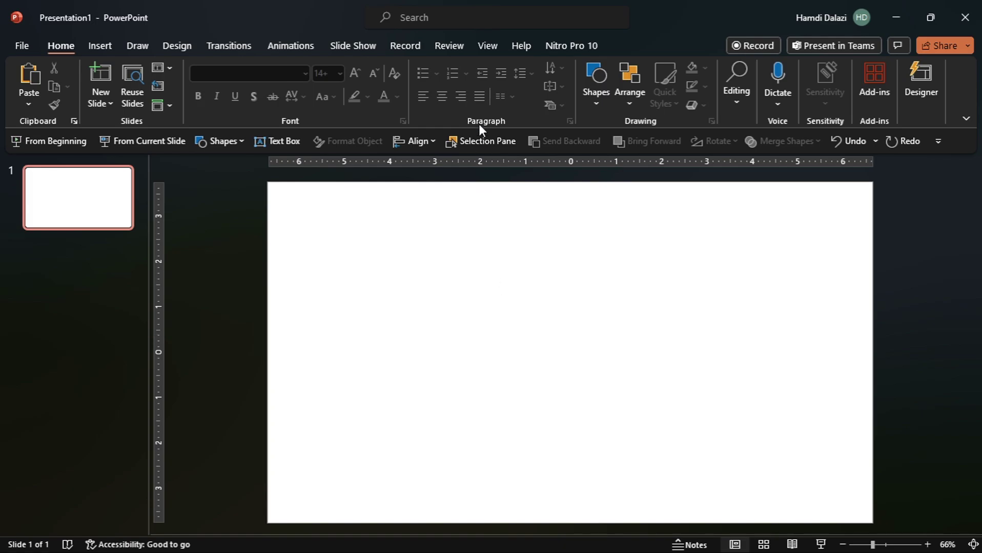
# Switch to Slide Master view and insert a second slide master with Ctrl+M
pyautogui.click(491, 48)
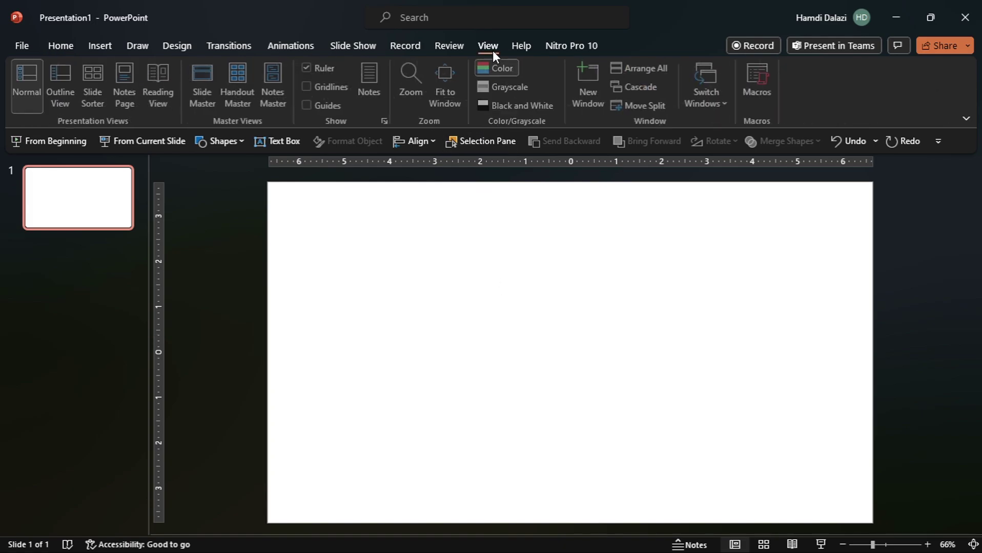
pyautogui.click(193, 103)
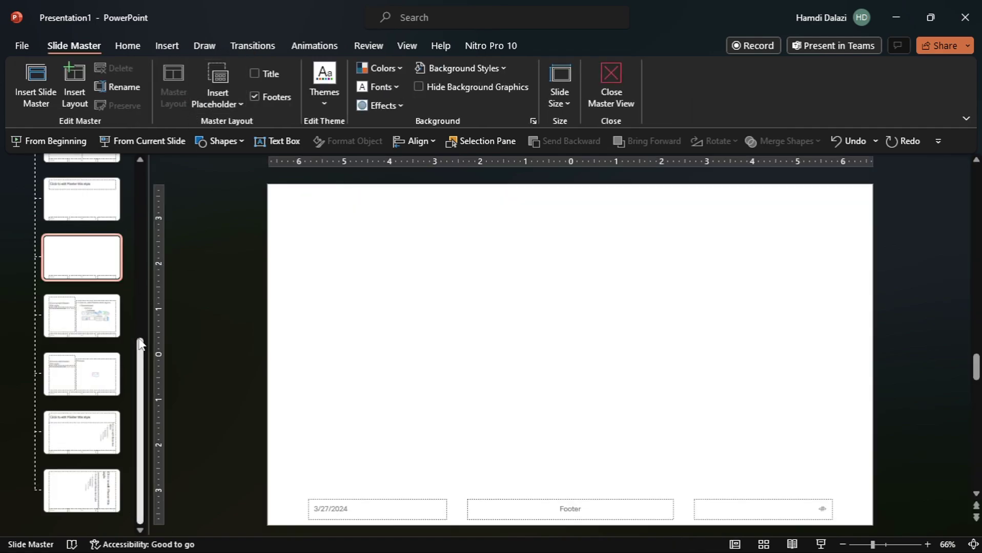
pyautogui.moveTo(138, 353); pyautogui.dragTo(138, 179)
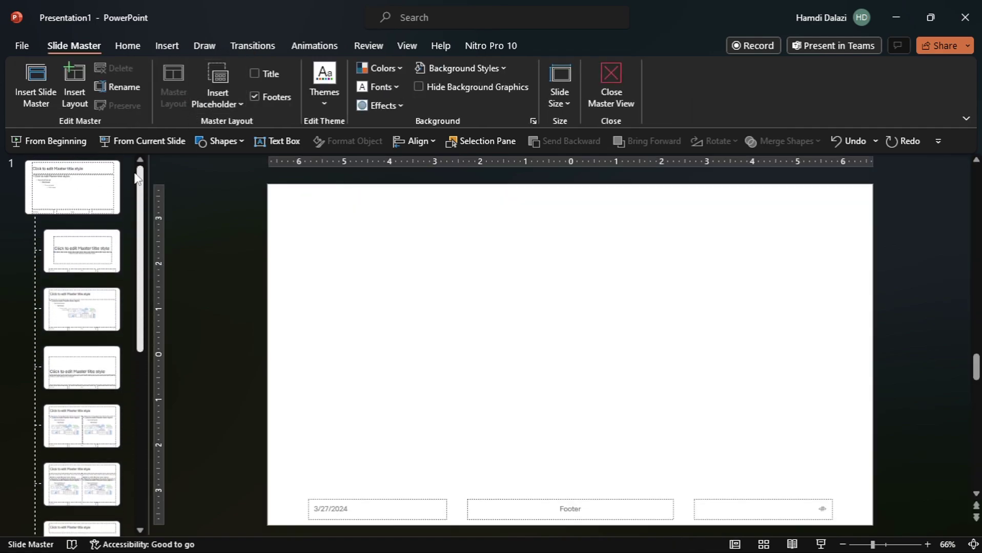
pyautogui.click(42, 187)
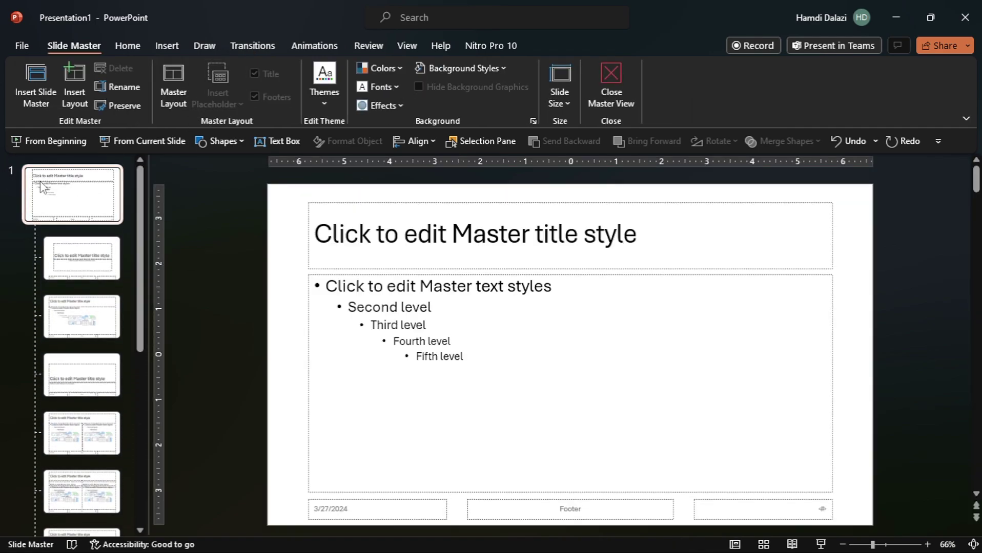
pyautogui.hotkey('ctrl', 'm')
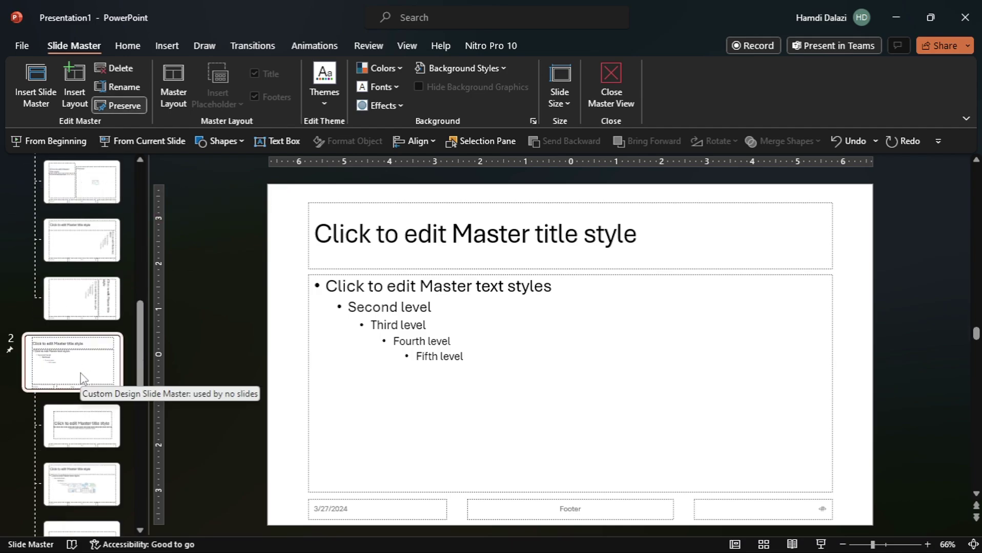
# Delete every layout under the new master except the Blank layout
pyautogui.scroll(-2, 141, 359)
pyautogui.press('Down')
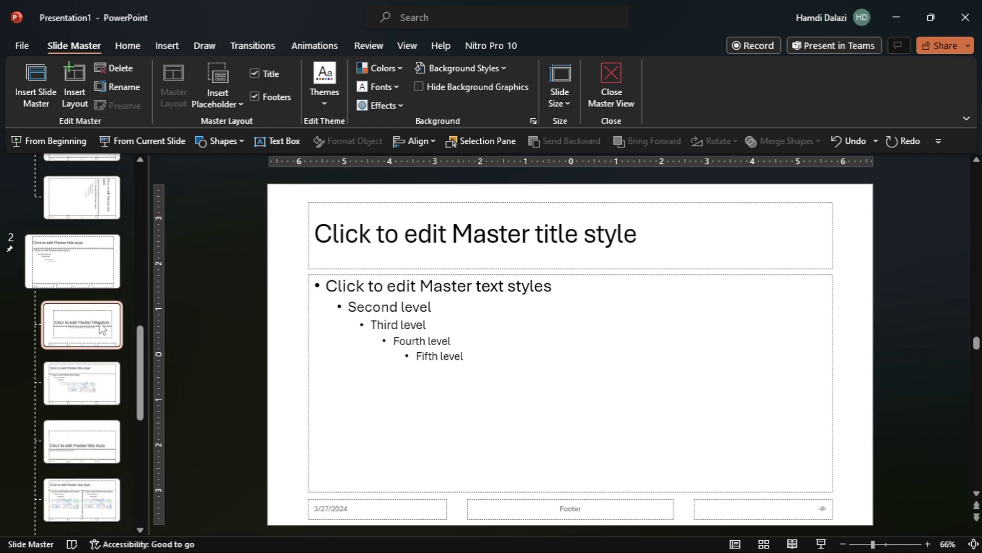
pyautogui.scroll(-3, 137, 366)
pyautogui.keyDown('shift'); pyautogui.click(95, 490); pyautogui.keyUp('shift')
pyautogui.keyDown('ctrl'); pyautogui.click(90, 263); pyautogui.keyUp('ctrl')
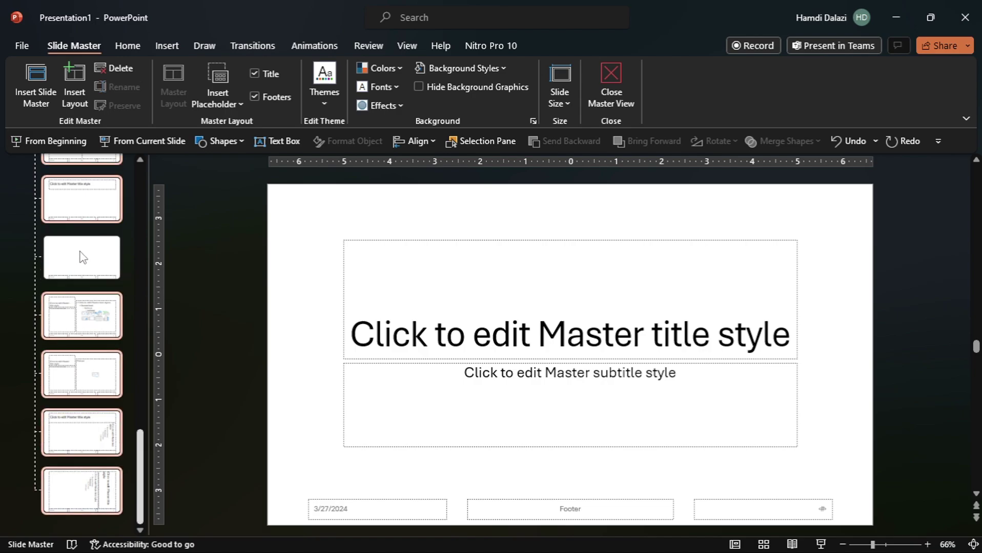
pyautogui.press('Delete')
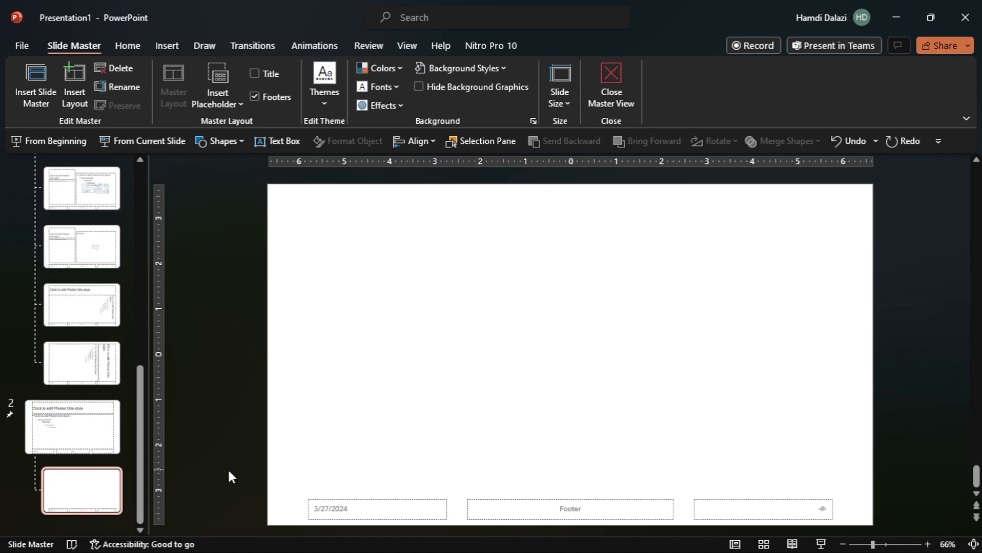
# Remove all placeholders from the Blank layout and from the new master
pyautogui.hotkey('ctrl', 'a')
pyautogui.press('Delete')
pyautogui.click(119, 436)
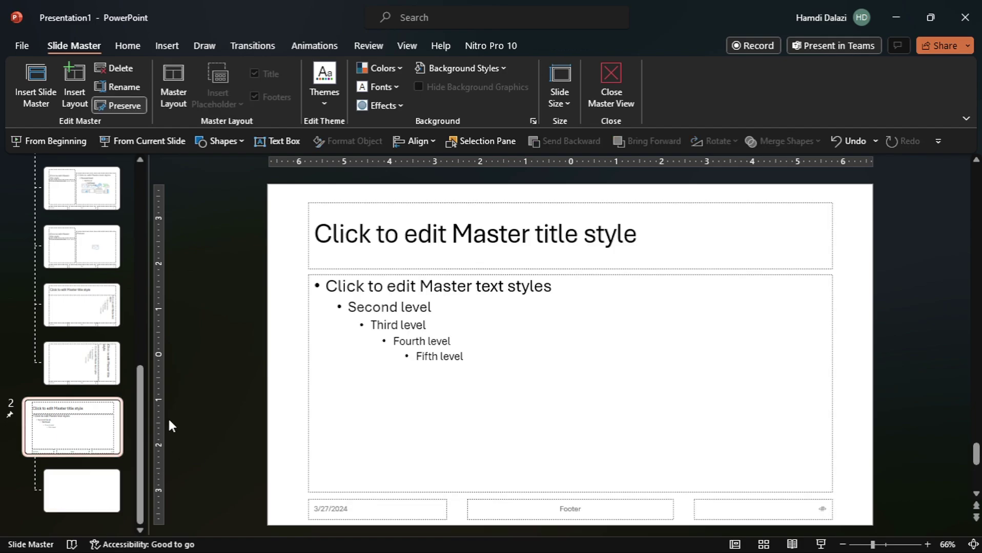
pyautogui.hotkey('ctrl', 'a')
pyautogui.press('Delete')
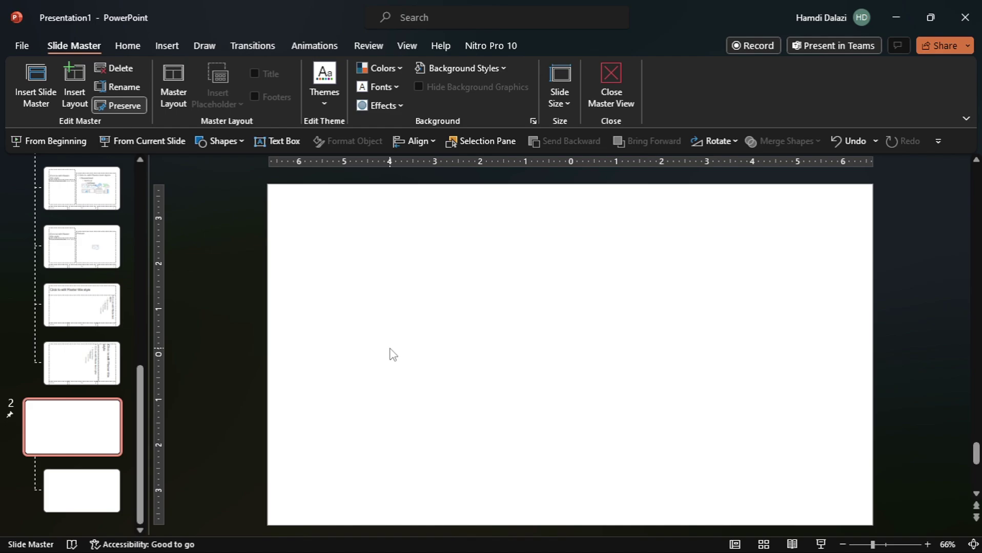
# Paste the night-desert picture from the clipboard history onto the new master
pyautogui.click(133, 50)
pyautogui.click(73, 122)
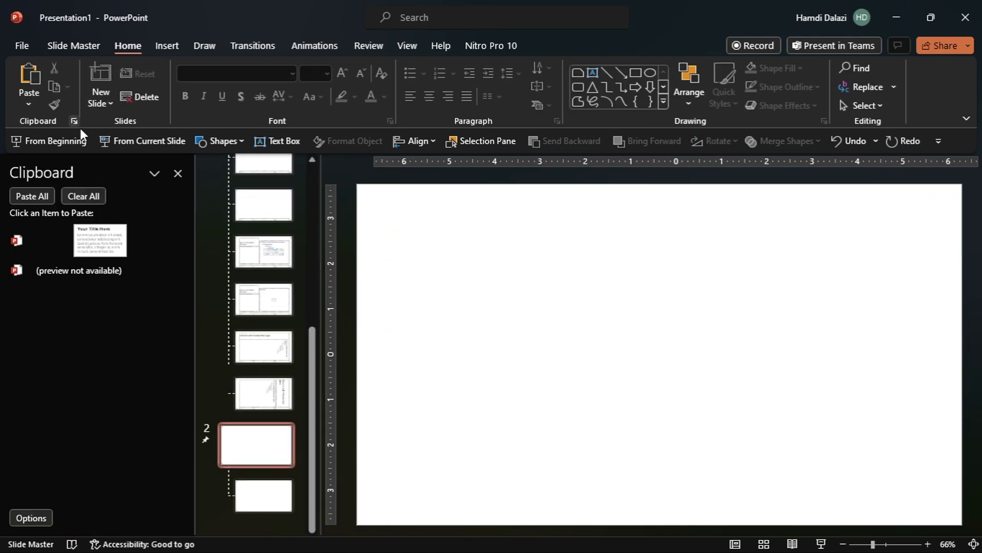
pyautogui.click(115, 271)
pyautogui.click(174, 174)
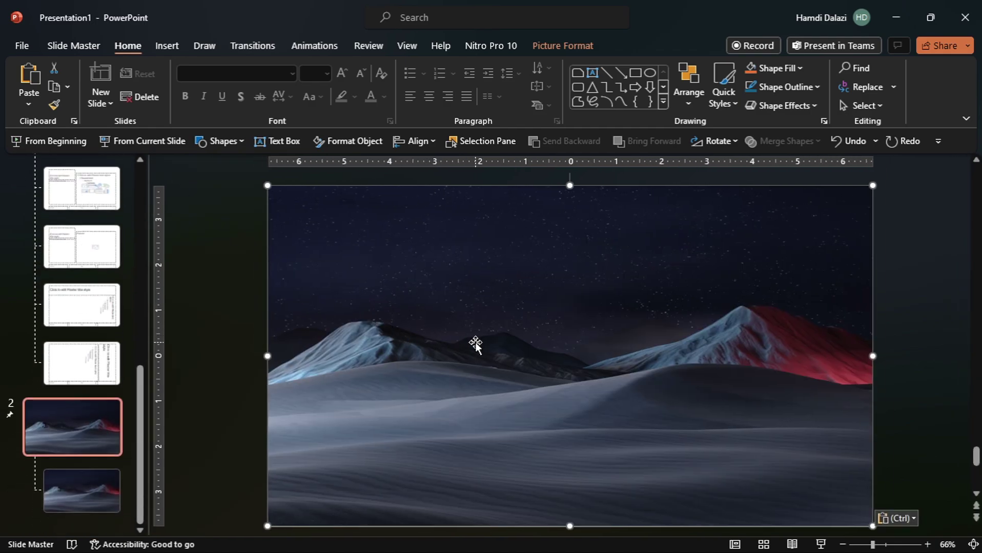
# Apply the Grow/Shrink emphasis animation to the desert picture
pyautogui.click(309, 48)
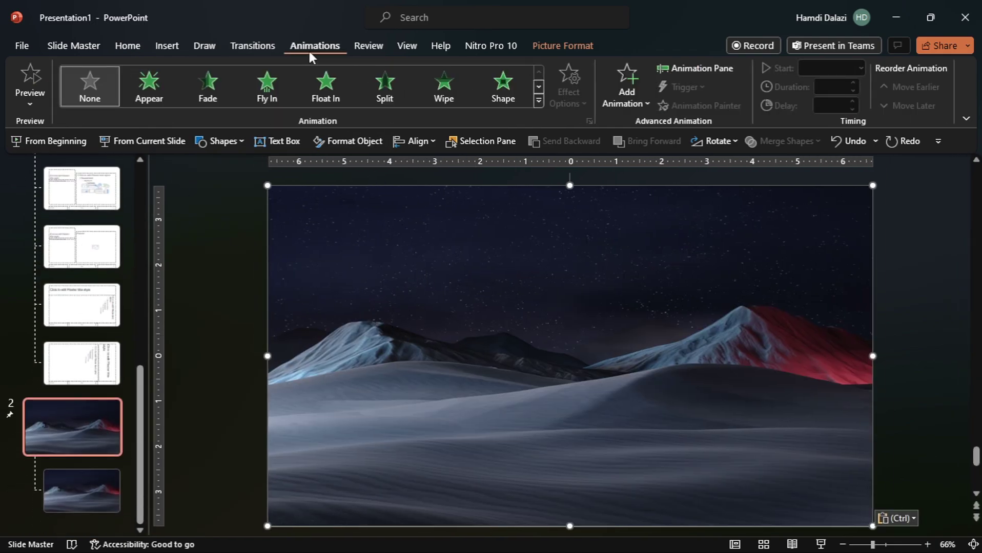
pyautogui.click(536, 102)
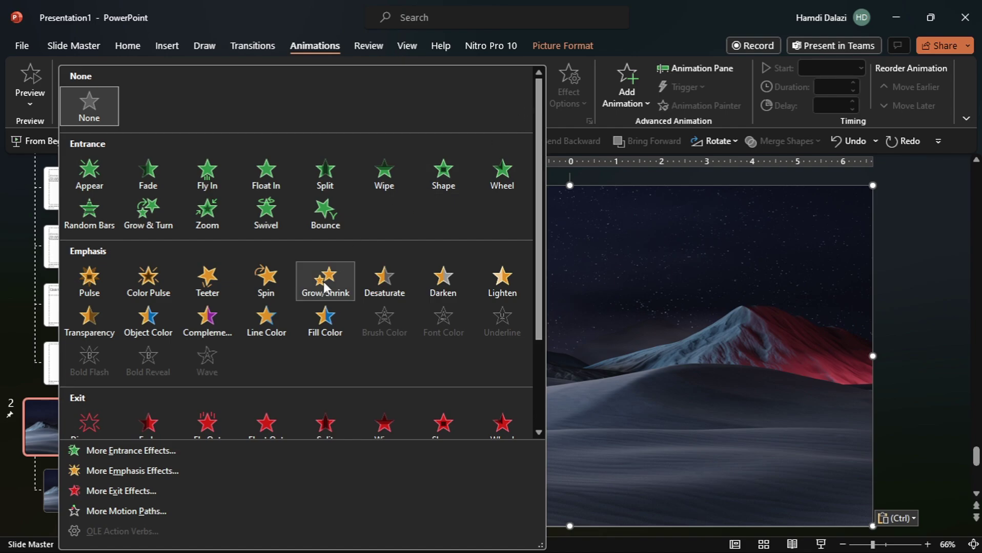
pyautogui.click(324, 279)
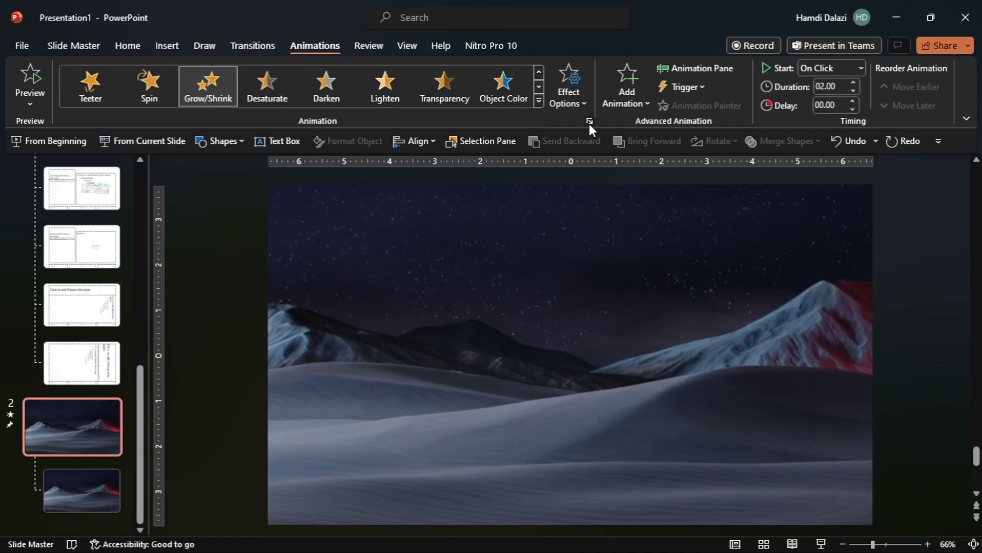
# Set the Grow/Shrink timing to start With Previous, 8-second duration, repeating until end of slide
pyautogui.click(589, 121)
pyautogui.click(416, 171)
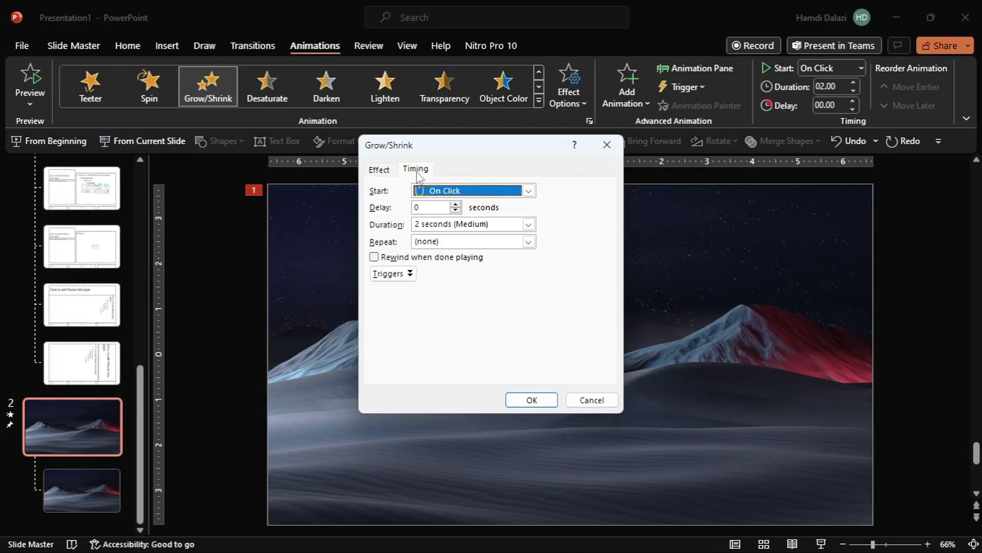
pyautogui.click(527, 190)
pyautogui.click(496, 219)
pyautogui.click(423, 225)
pyautogui.click(420, 225)
pyautogui.press('BackSpace')
pyautogui.write('8')
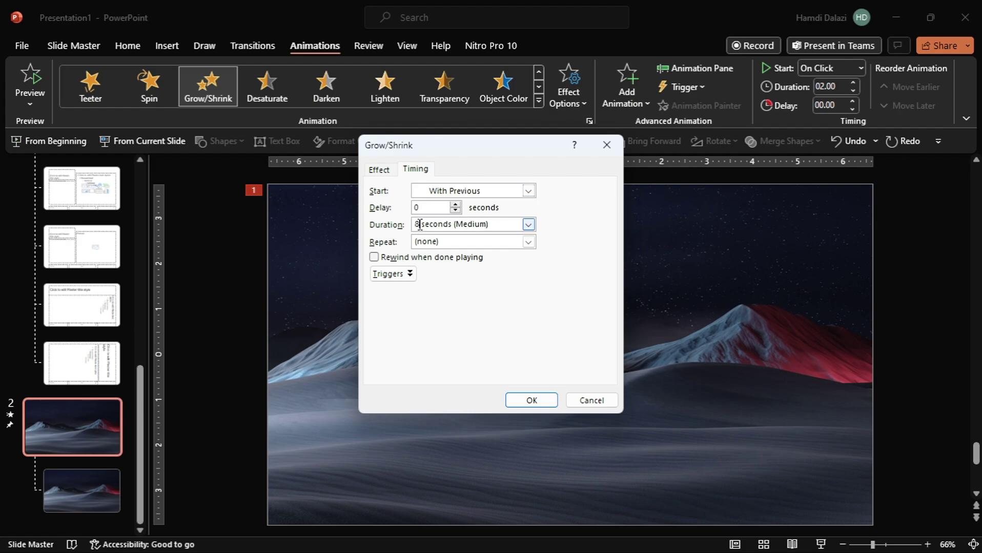
pyautogui.click(528, 242)
pyautogui.click(474, 321)
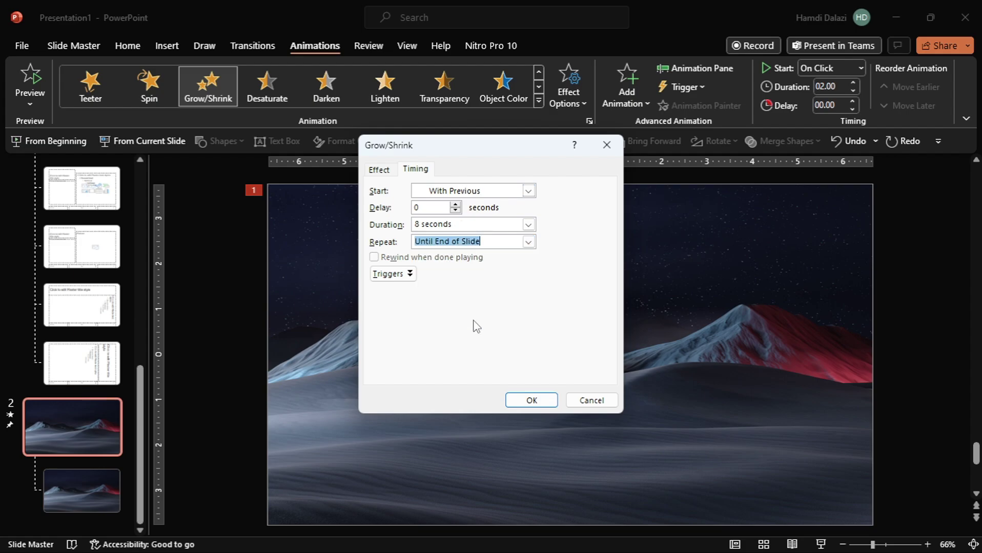
# Set the effect to grow 110%, with 2-second smooth start and end and auto-reverse
pyautogui.click(384, 173)
pyautogui.click(564, 205)
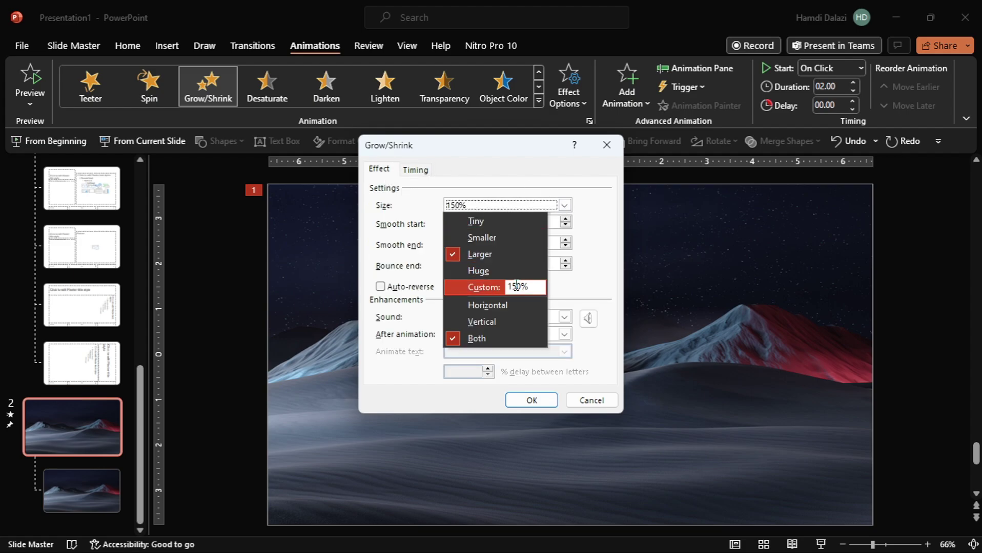
pyautogui.press('Return')
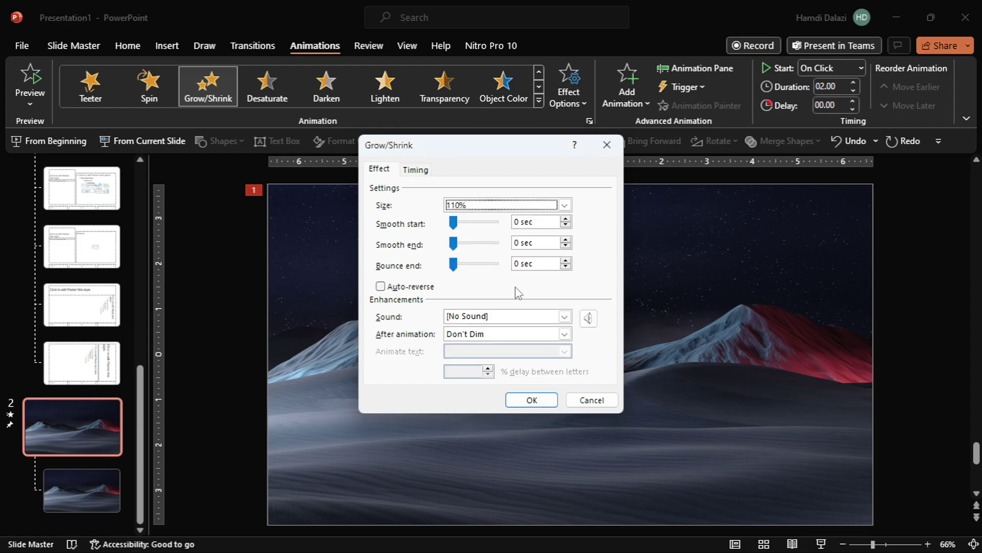
pyautogui.click(517, 224)
pyautogui.press('BackSpace')
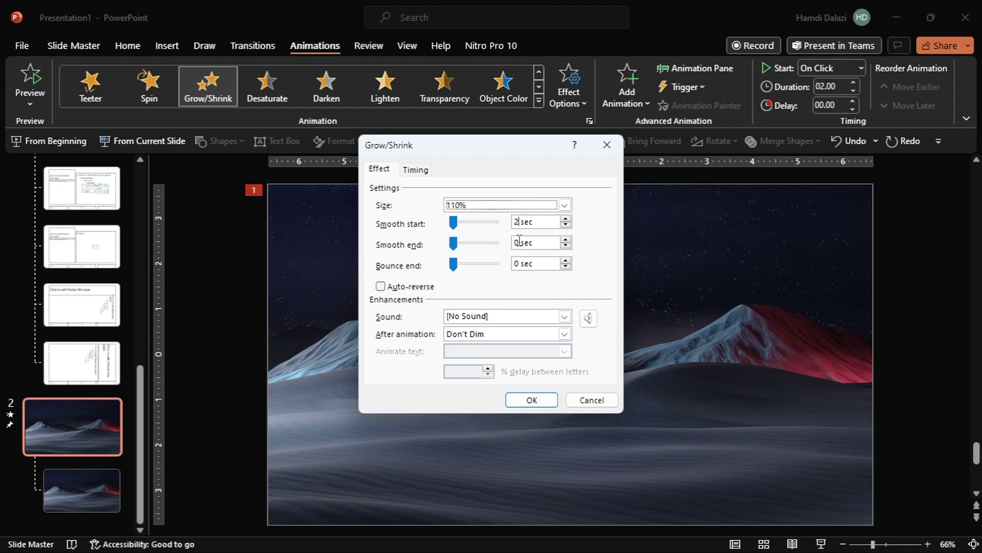
pyautogui.click(516, 243)
pyautogui.press('BackSpace')
pyautogui.click(382, 286)
# Apply the Grow/Shrink settings and confirm in the Animation Pane it is the master's only animation
pyautogui.click(530, 401)
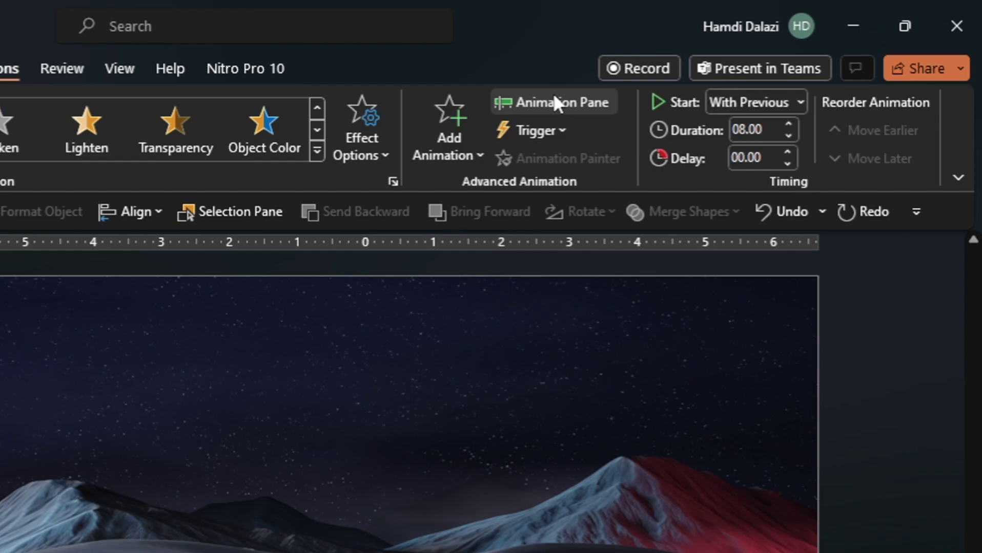
pyautogui.click(697, 68)
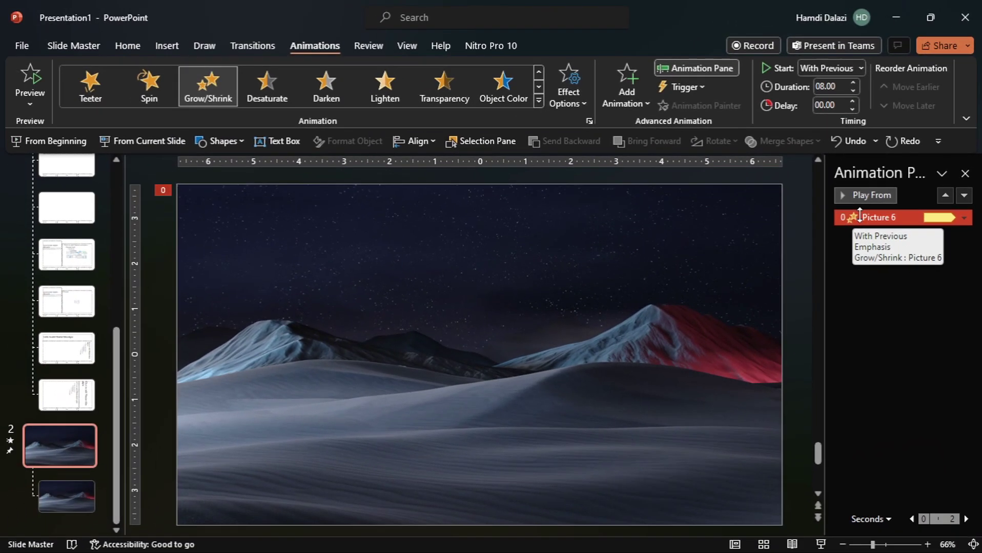
pyautogui.click(963, 174)
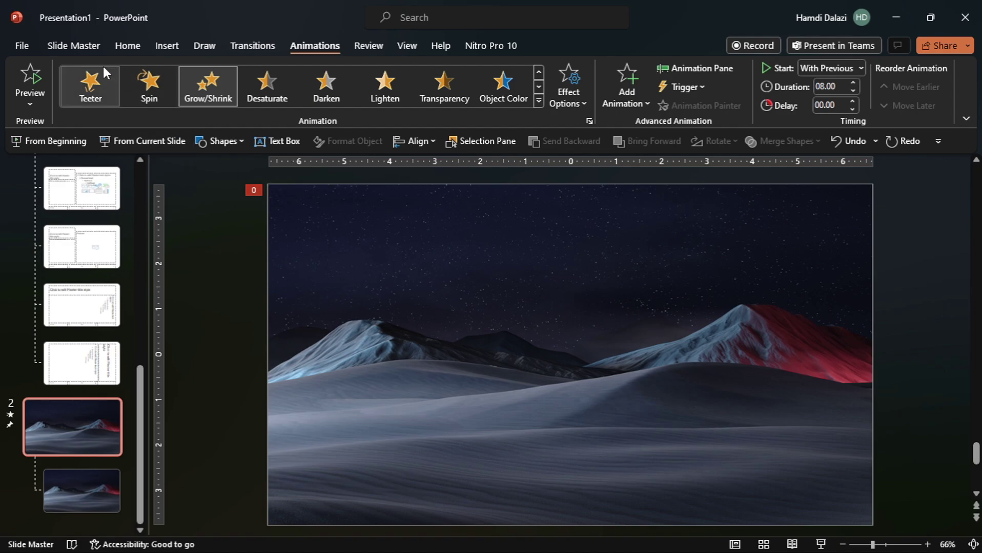
pyautogui.click(91, 48)
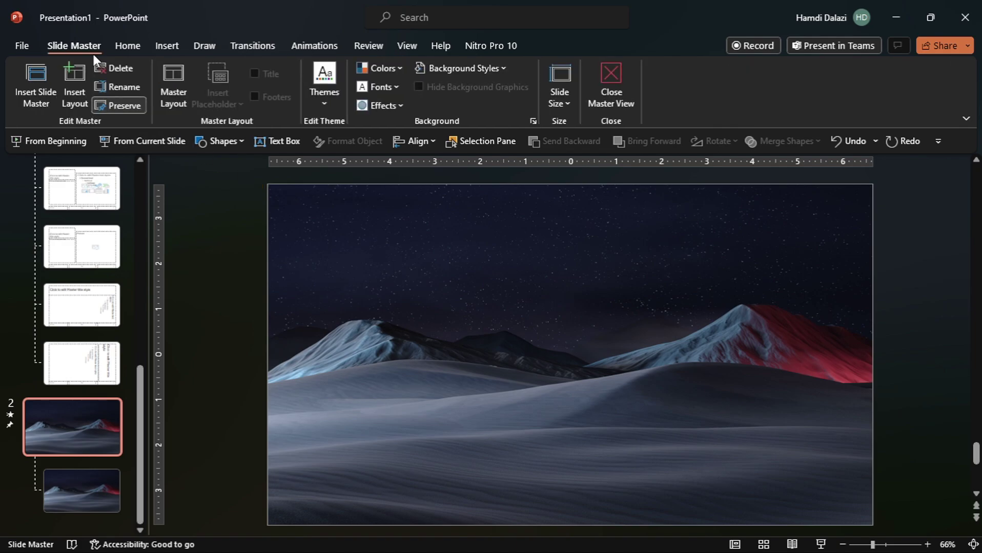
# Apply the custom desert Blank layout to slide 1 and check the Selection Pane shows no objects
pyautogui.click(605, 95)
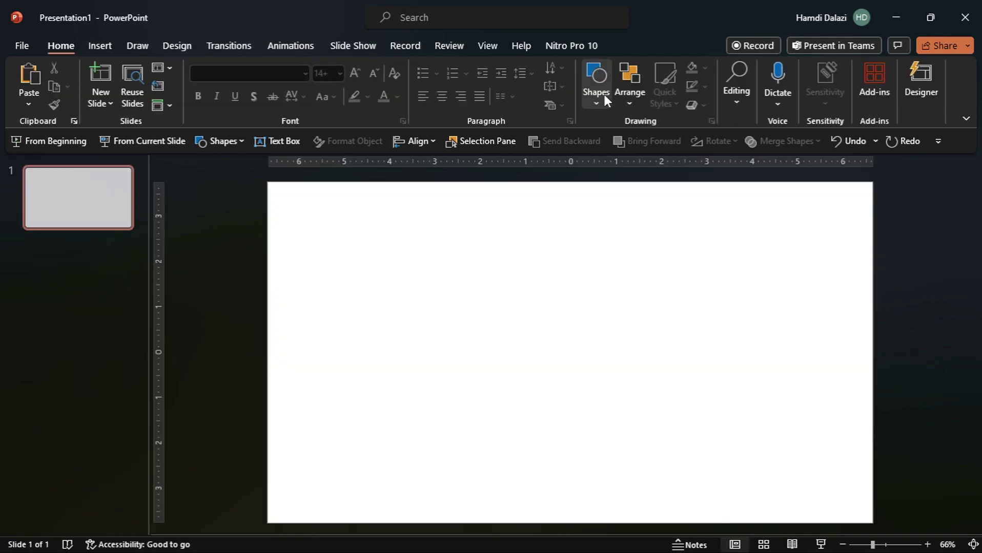
pyautogui.rightClick(74, 218)
pyautogui.moveTo(218, 409)
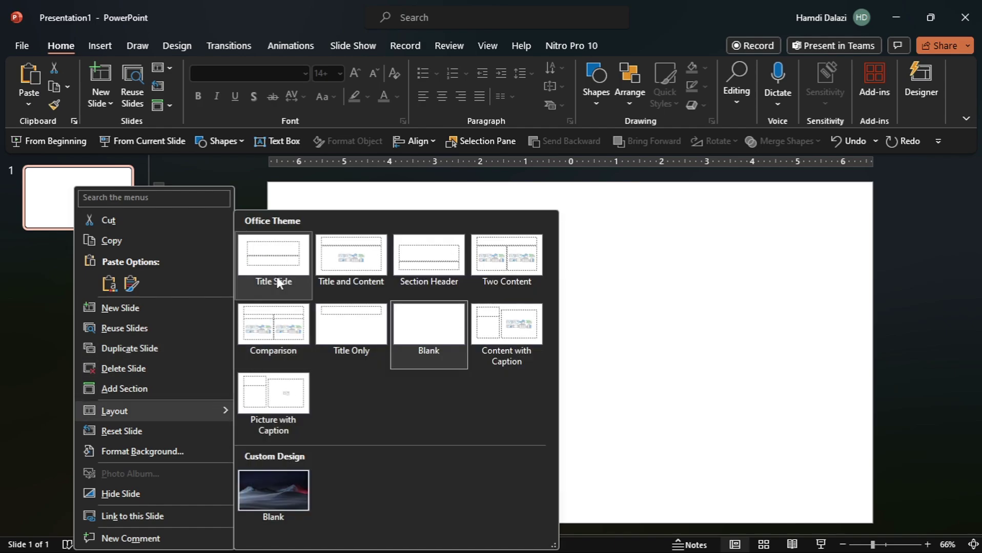
pyautogui.click(275, 483)
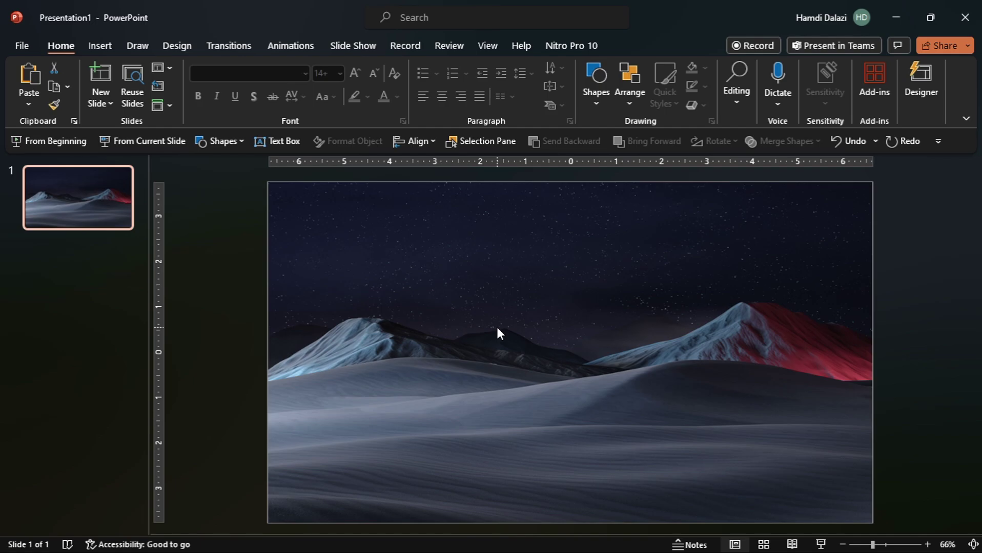
pyautogui.click(475, 143)
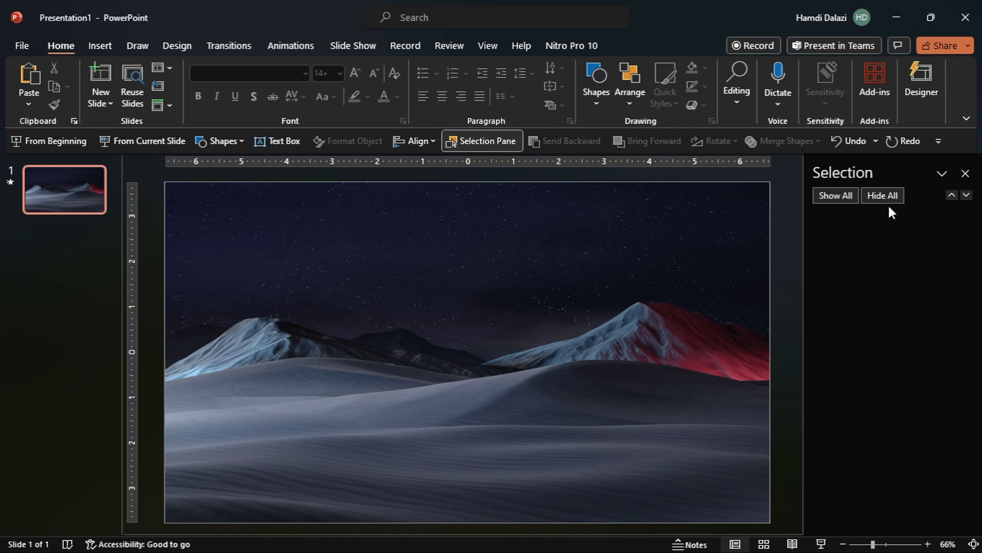
pyautogui.click(965, 173)
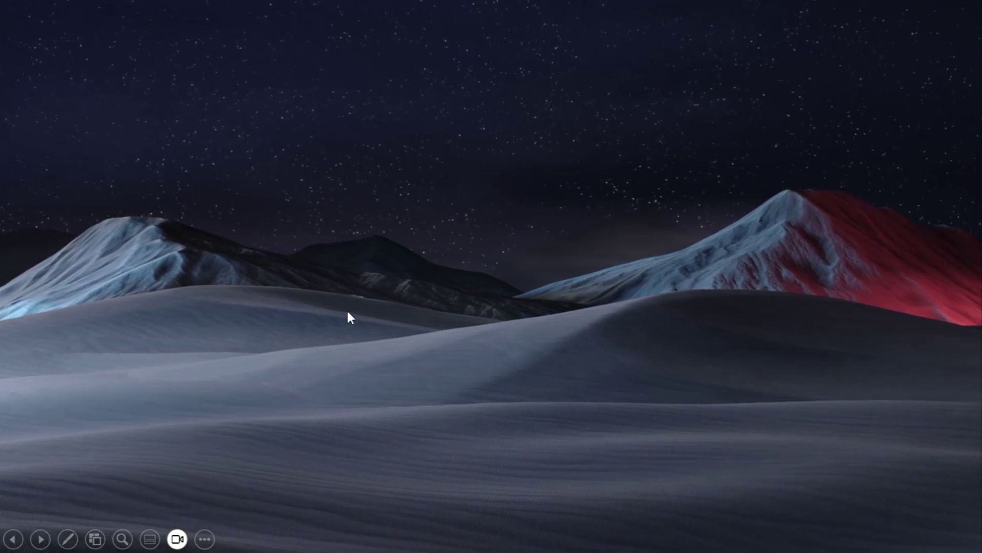
# Draw a rounded rectangle on slide 1 and size it 1.4" tall by 2.4" wide
pyautogui.press('Escape')
pyautogui.click(224, 140)
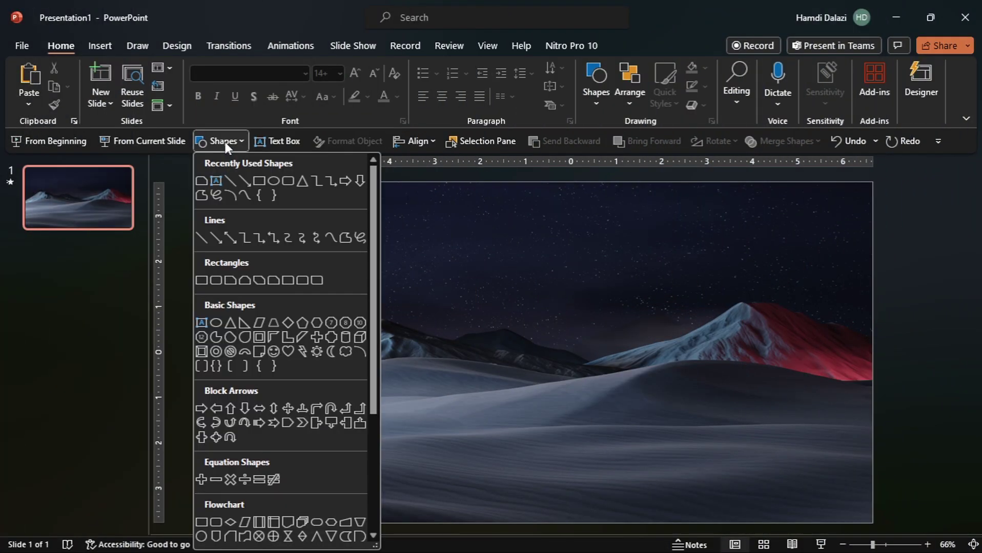
pyautogui.click(283, 180)
pyautogui.moveTo(338, 221); pyautogui.dragTo(397, 258)
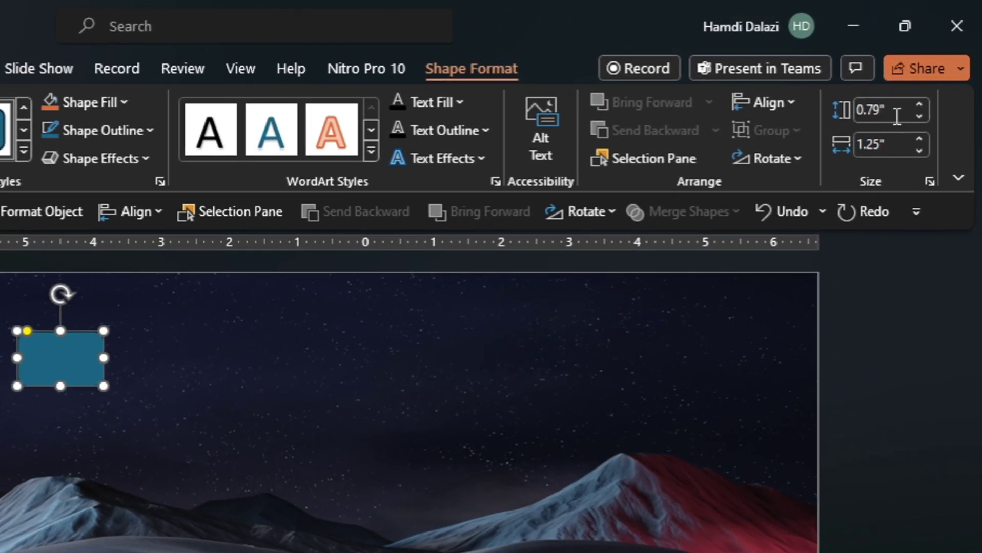
pyautogui.click(927, 73)
pyautogui.write('1.4')
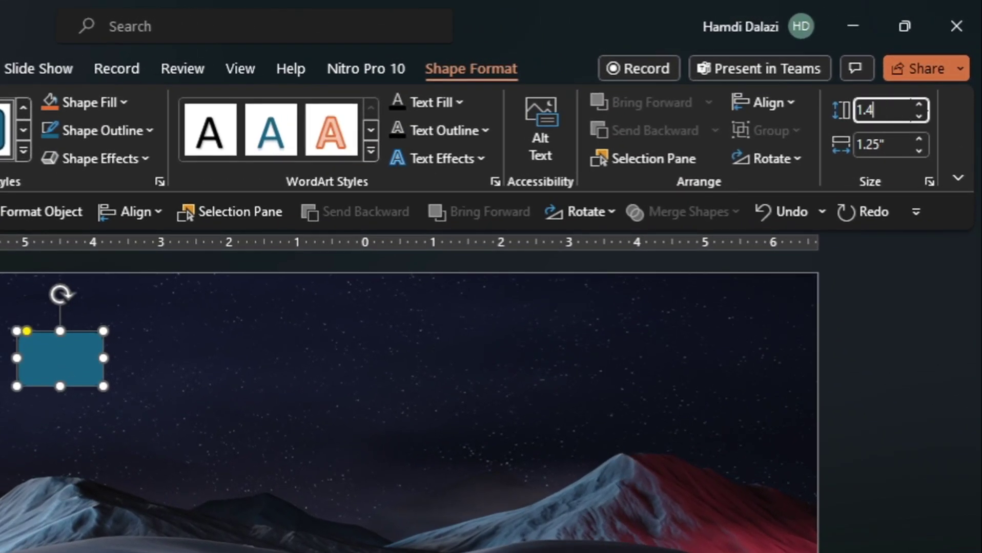
pyautogui.click(898, 149)
pyautogui.write('2.4')
pyautogui.press('Return')
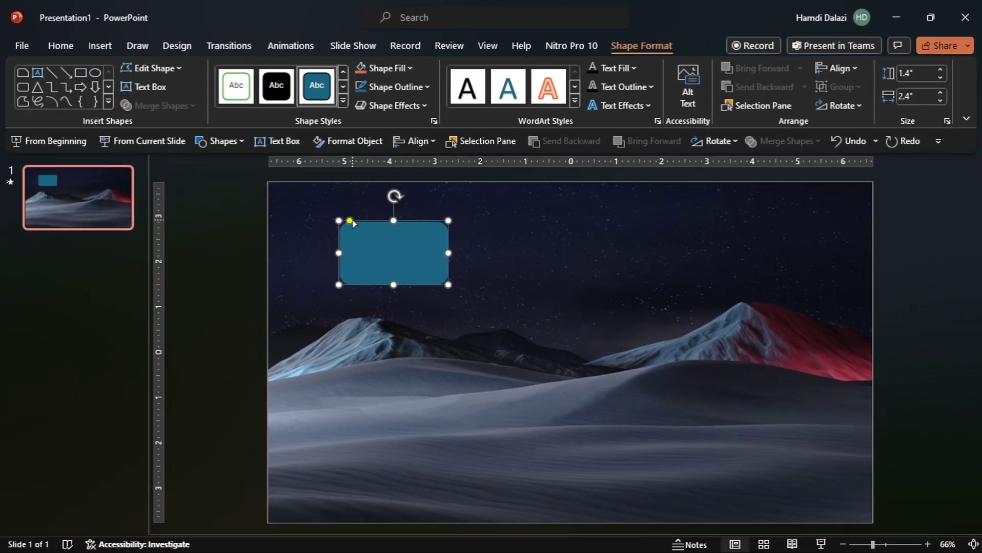
# Move the teal rounded rectangle to the centre of the slide
pyautogui.click(348, 223)
pyautogui.moveTo(390, 244); pyautogui.dragTo(565, 322)
pyautogui.scroll(8, 565, 340)
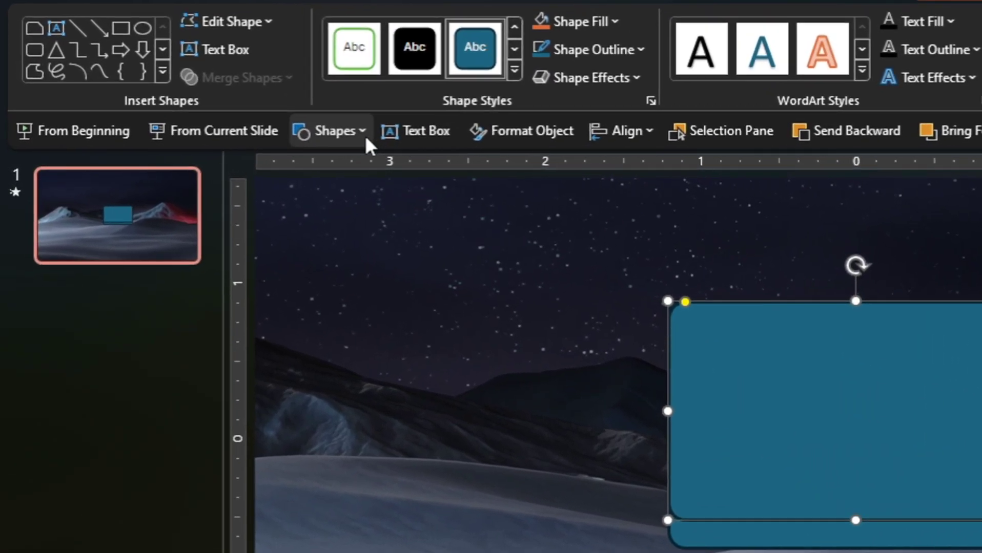
pyautogui.click(302, 137)
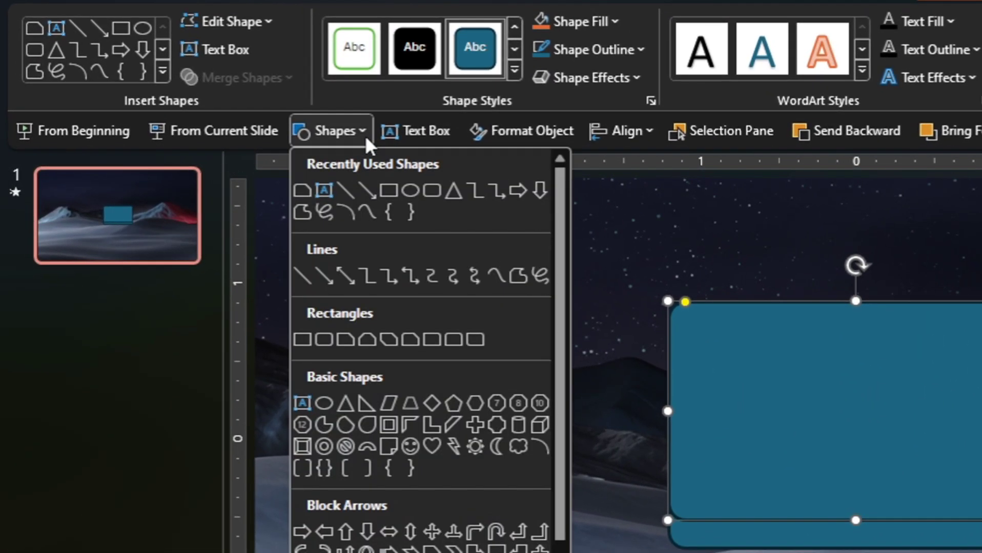
# Draw a Snip and Round Single Corner Rectangle tab at the folder's top-left and adjust its corners
pyautogui.click(413, 338)
pyautogui.moveTo(670, 262); pyautogui.dragTo(830, 318)
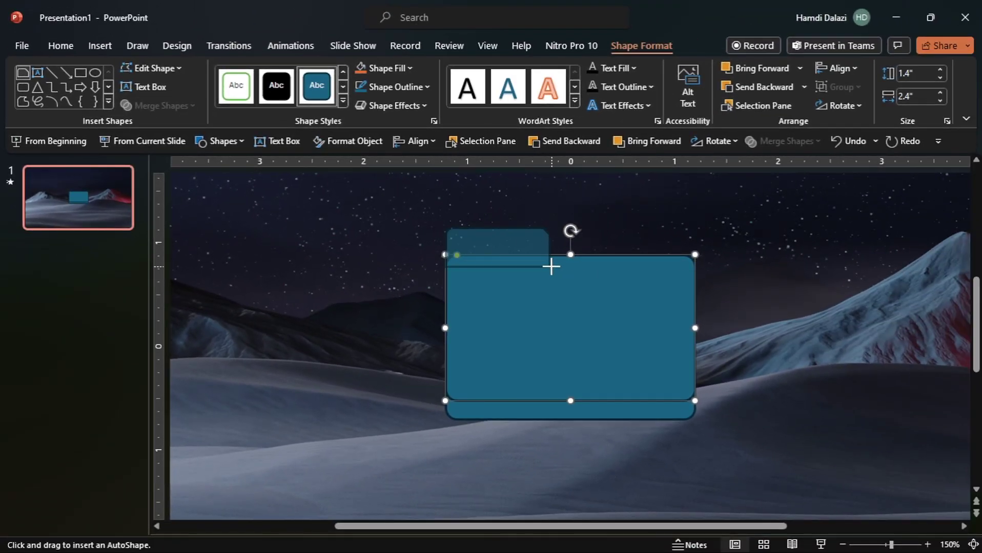
pyautogui.moveTo(553, 266); pyautogui.dragTo(563, 268)
pyautogui.moveTo(556, 229); pyautogui.dragTo(538, 264)
pyautogui.moveTo(454, 235); pyautogui.dragTo(457, 236)
# Union the tab with the body into one back shape and send it behind the front panel
pyautogui.keyDown('shift'); pyautogui.click(611, 287); pyautogui.keyUp('shift')
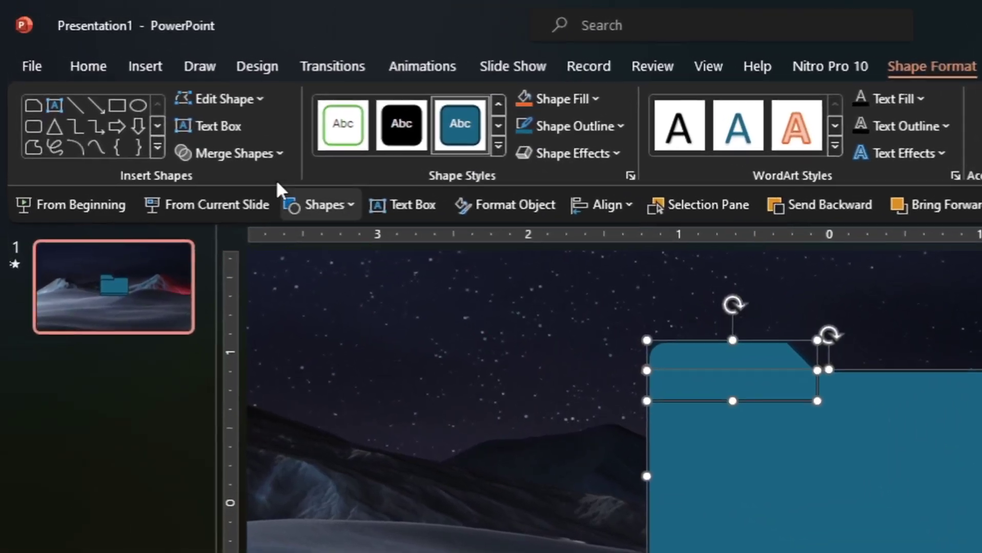
pyautogui.click(170, 106)
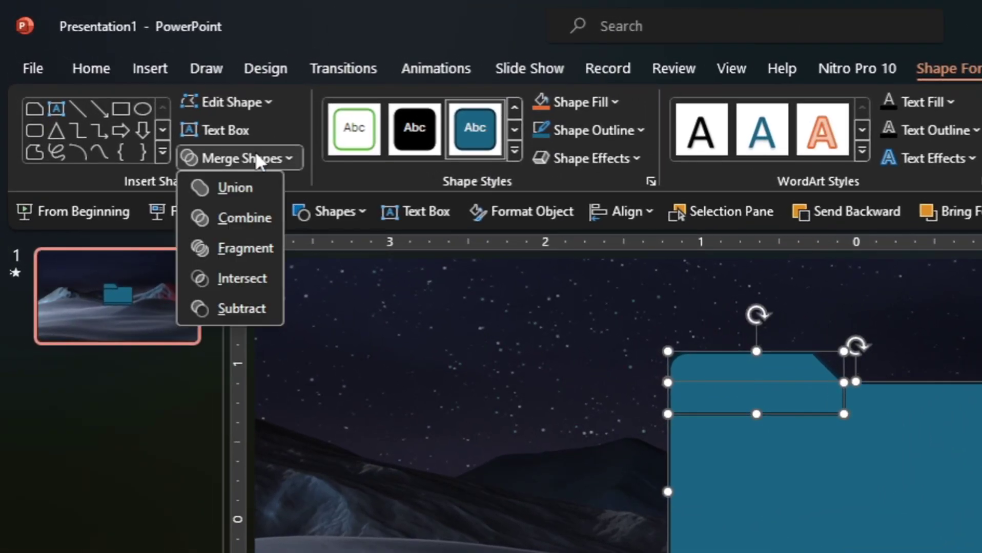
pyautogui.click(256, 192)
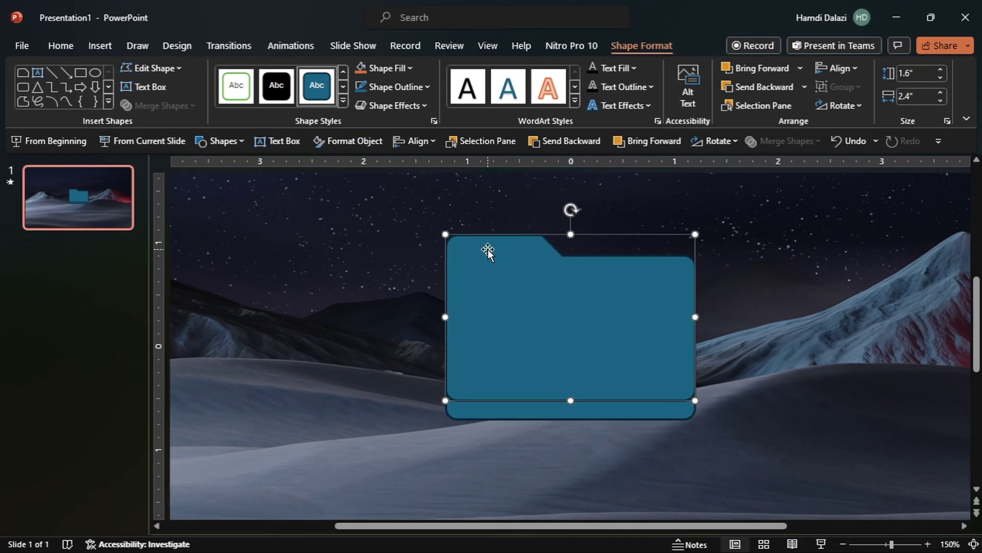
pyautogui.click(759, 87)
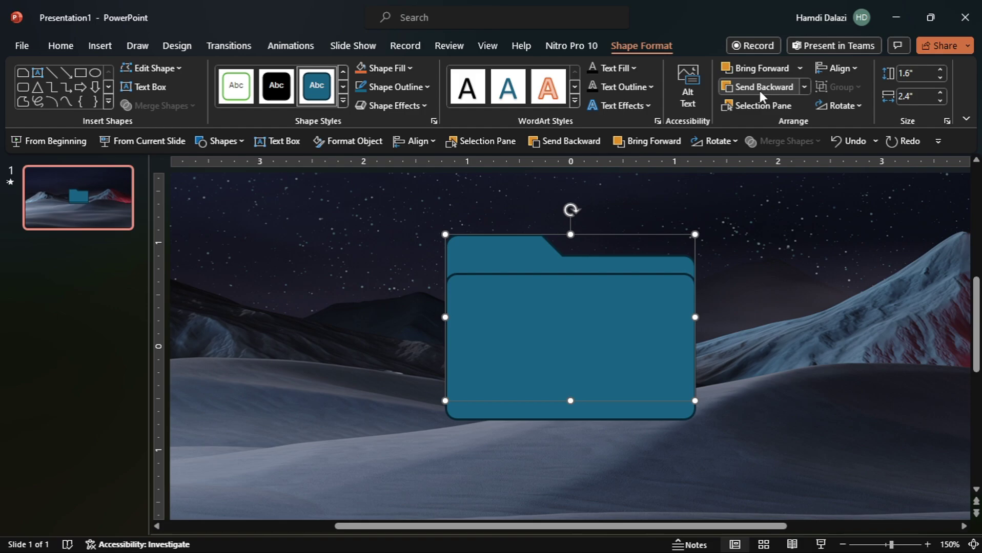
pyautogui.moveTo(532, 256); pyautogui.dragTo(532, 261)
pyautogui.click(614, 301)
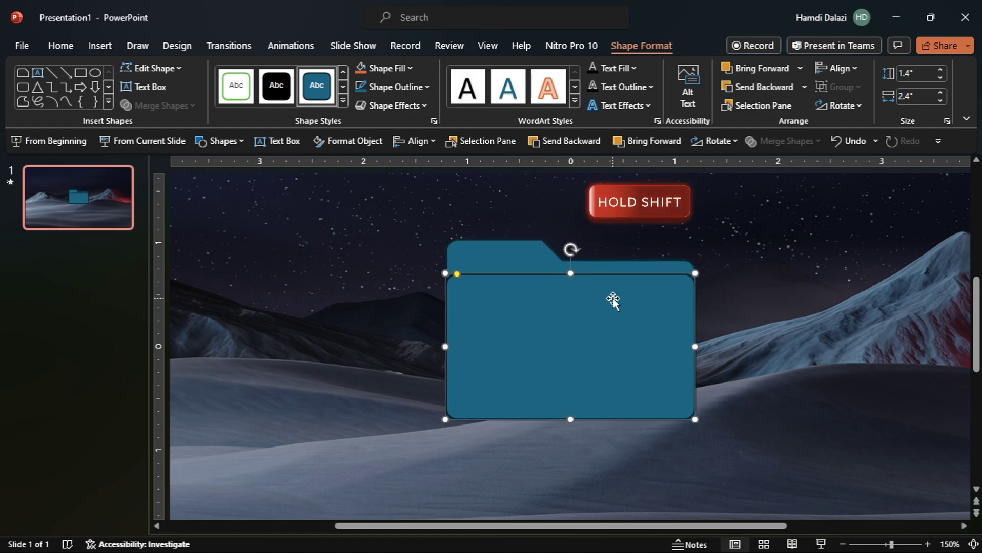
# Give both folder shapes a radial gradient fill using the fifth direction preset
pyautogui.keyDown('shift'); pyautogui.click(540, 257); pyautogui.keyUp('shift')
pyautogui.rightClick(511, 295)
pyautogui.click(582, 520)
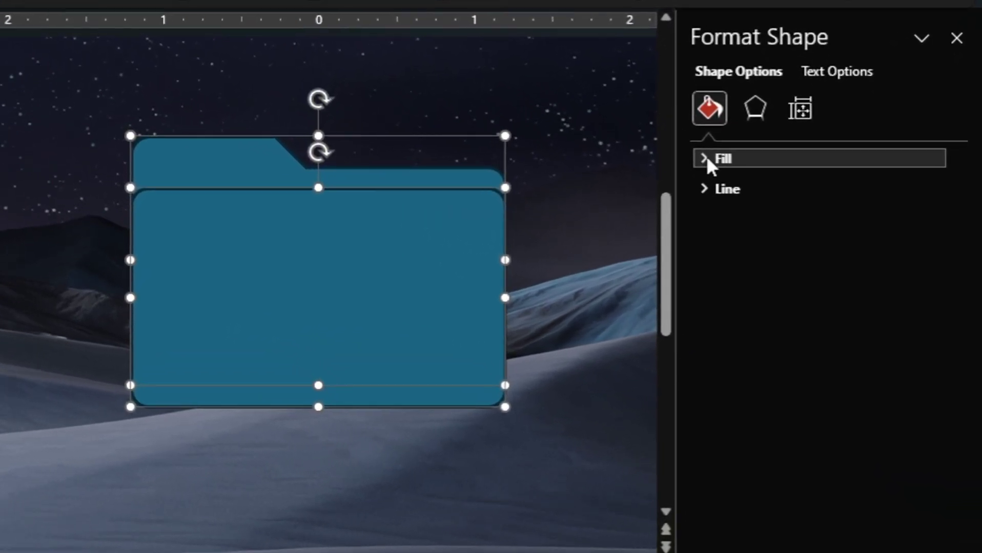
pyautogui.click(769, 248)
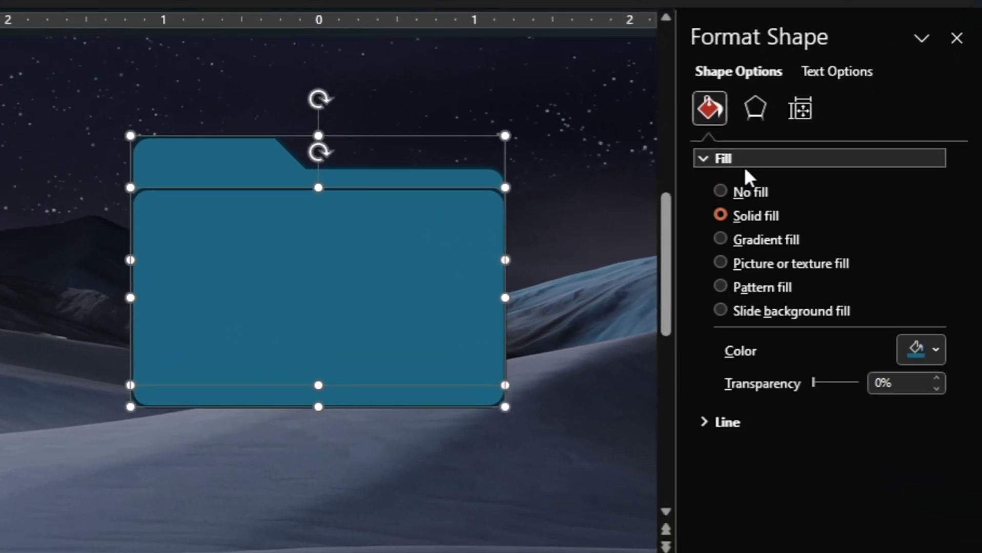
pyautogui.click(721, 241)
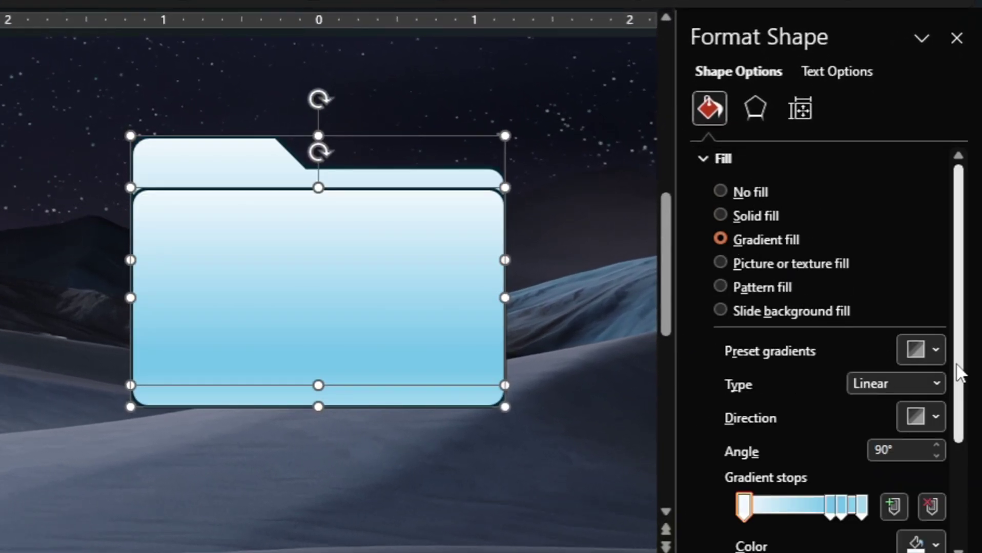
pyautogui.moveTo(958, 382); pyautogui.dragTo(956, 460)
pyautogui.click(937, 249)
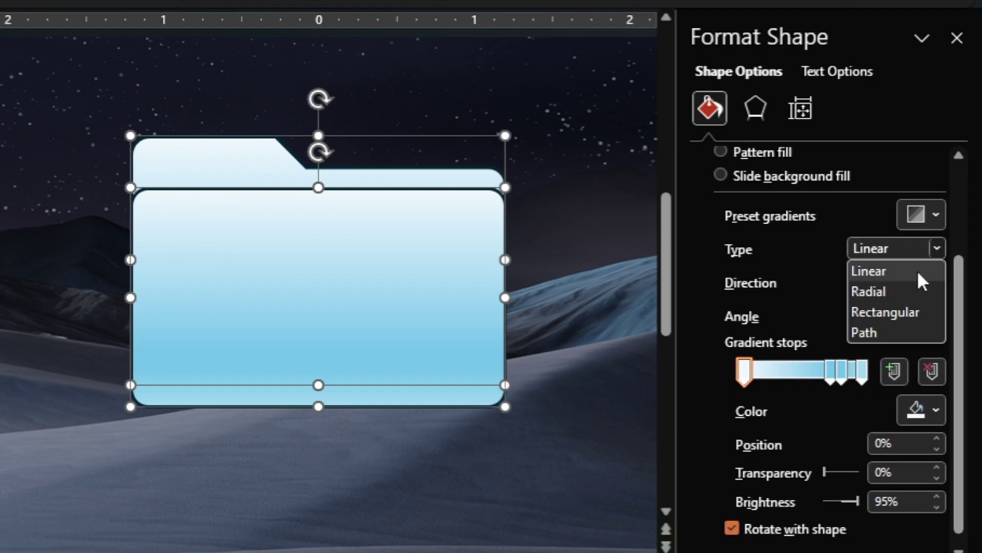
pyautogui.click(906, 290)
pyautogui.click(935, 283)
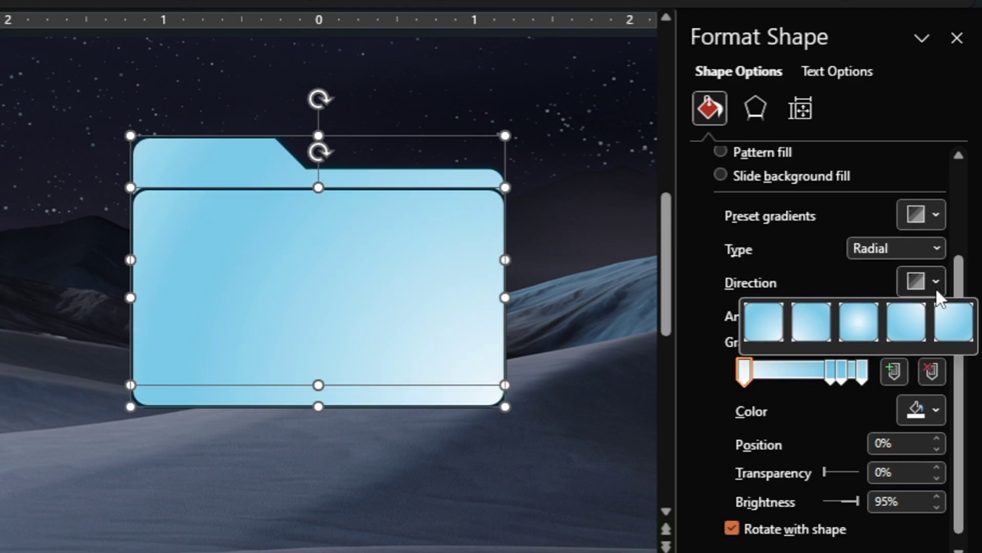
pyautogui.click(955, 320)
# Remove the extra inner gradient stops and set the first stop's custom hex colour to FD765
pyautogui.click(842, 370)
pyautogui.moveTo(843, 369); pyautogui.dragTo(829, 410)
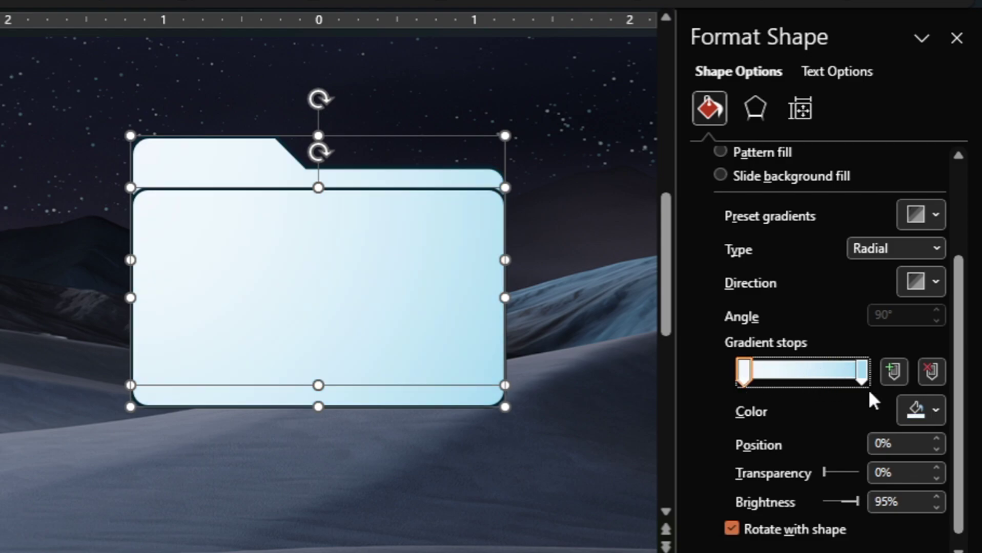
pyautogui.click(906, 403)
pyautogui.click(876, 354)
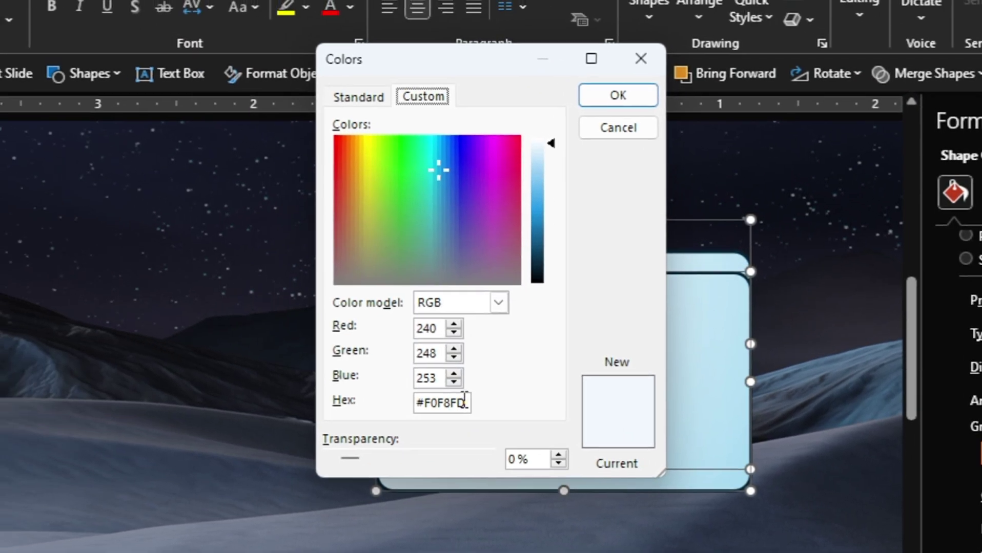
pyautogui.moveTo(341, 362); pyautogui.dragTo(319, 361)
pyautogui.write('FD765')
pyautogui.press('Return')
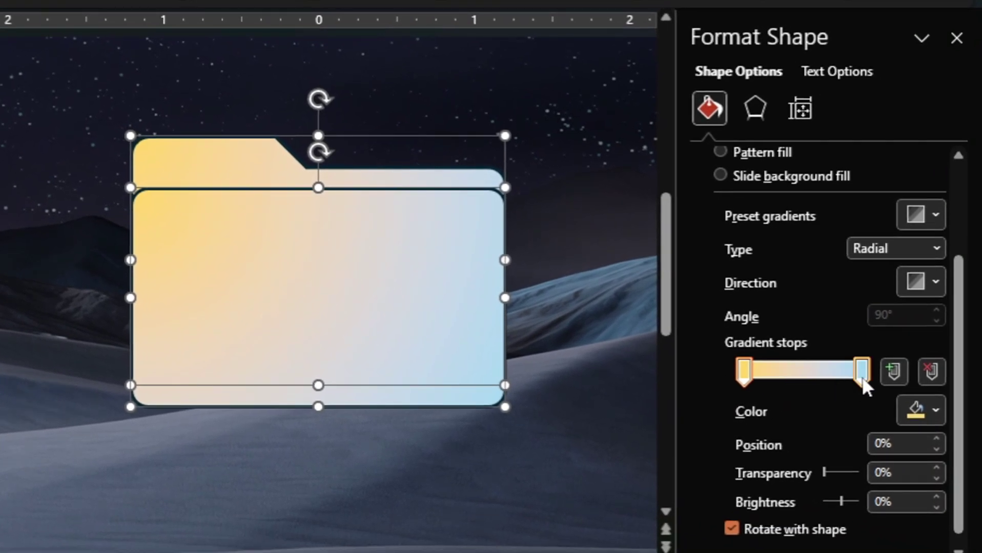
# Set the right gradient stop to gold #FBBF20 and position the stop at 52%
pyautogui.click(862, 377)
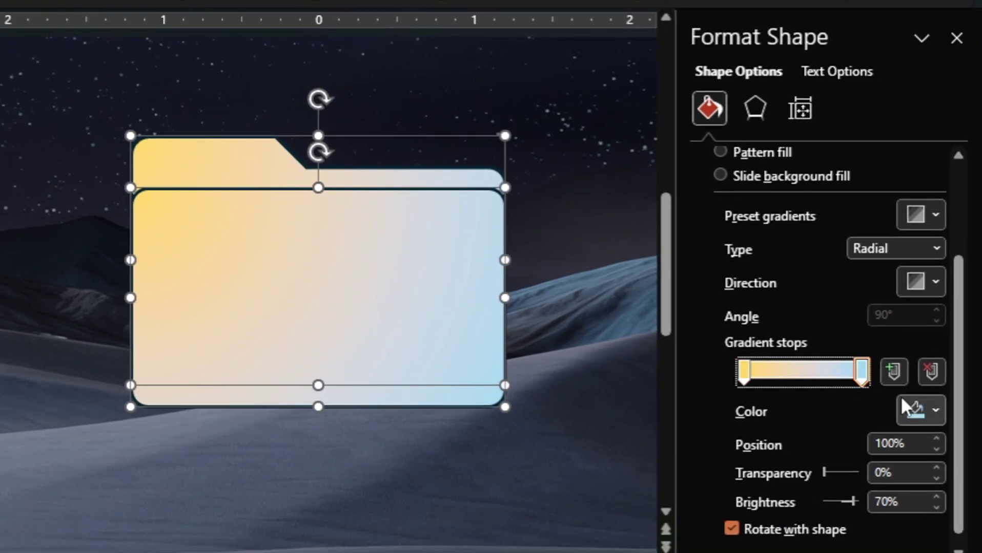
pyautogui.click(903, 405)
pyautogui.click(861, 358)
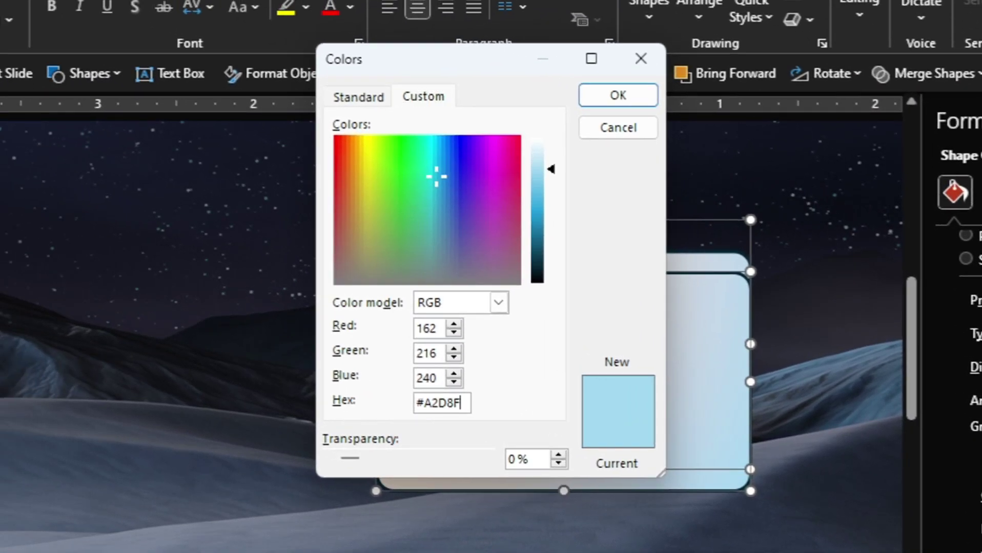
pyautogui.press('BackSpace')
pyautogui.press('BackSpace')
pyautogui.press('BackSpace')
pyautogui.press('BackSpace')
pyautogui.press('BackSpace')
pyautogui.press('Return')
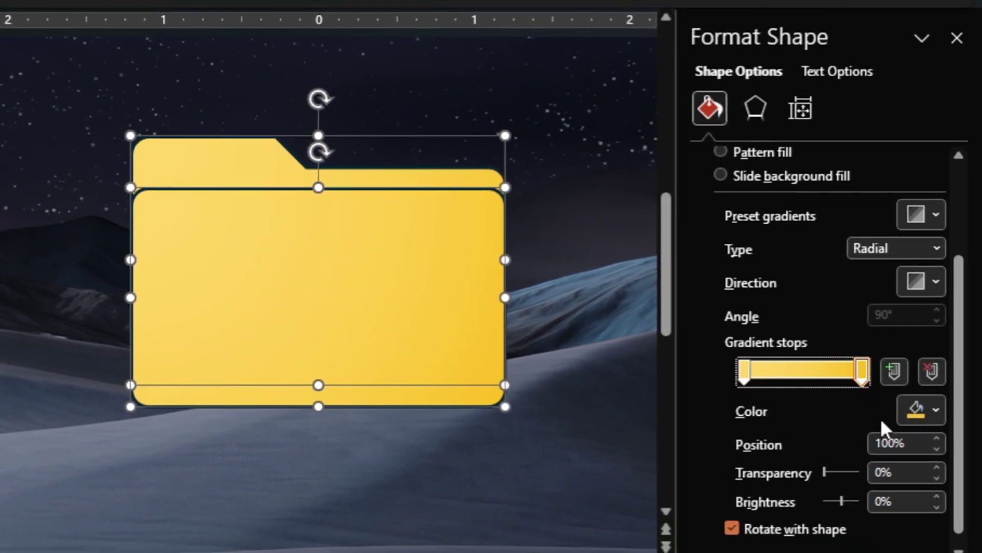
pyautogui.click(894, 444)
pyautogui.press('BackSpace')
pyautogui.press('BackSpace')
pyautogui.press('BackSpace')
pyautogui.write('52')
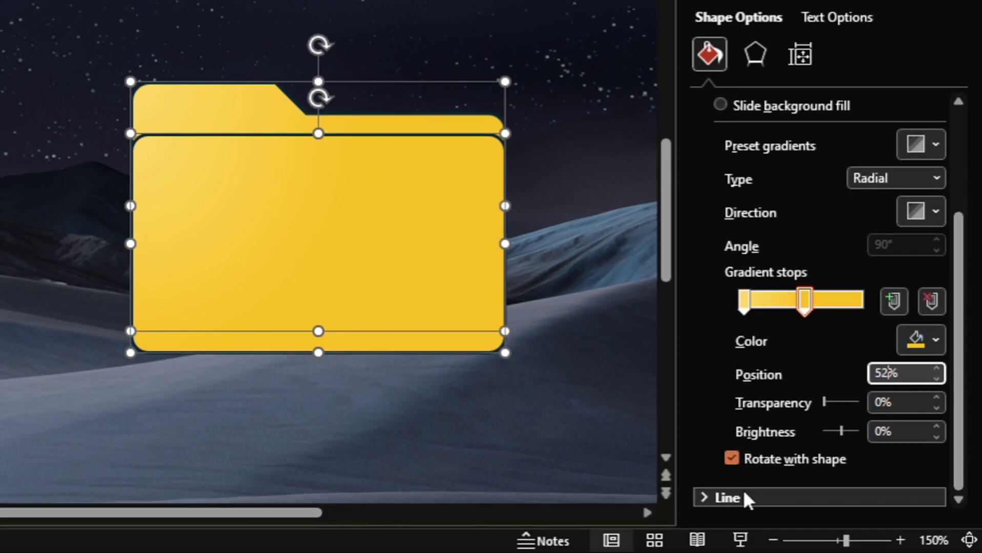
# Remove the outline from the folder shapes
pyautogui.click(743, 550)
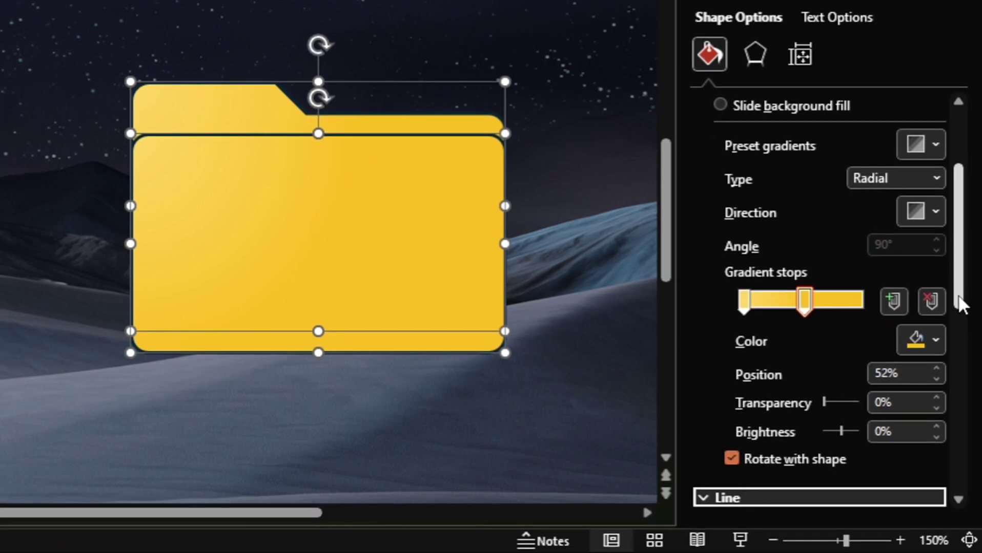
pyautogui.moveTo(961, 306); pyautogui.dragTo(972, 419)
pyautogui.click(726, 213)
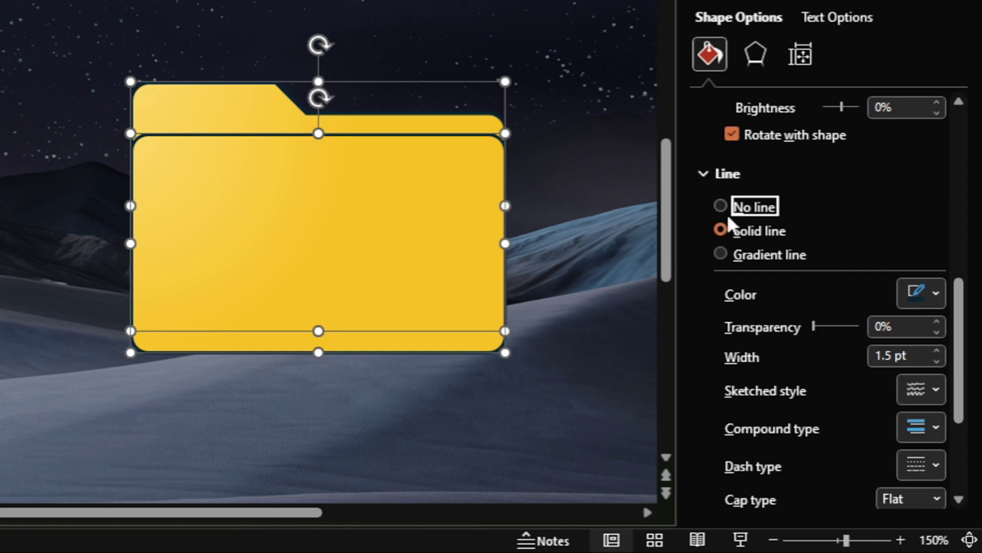
pyautogui.click(537, 213)
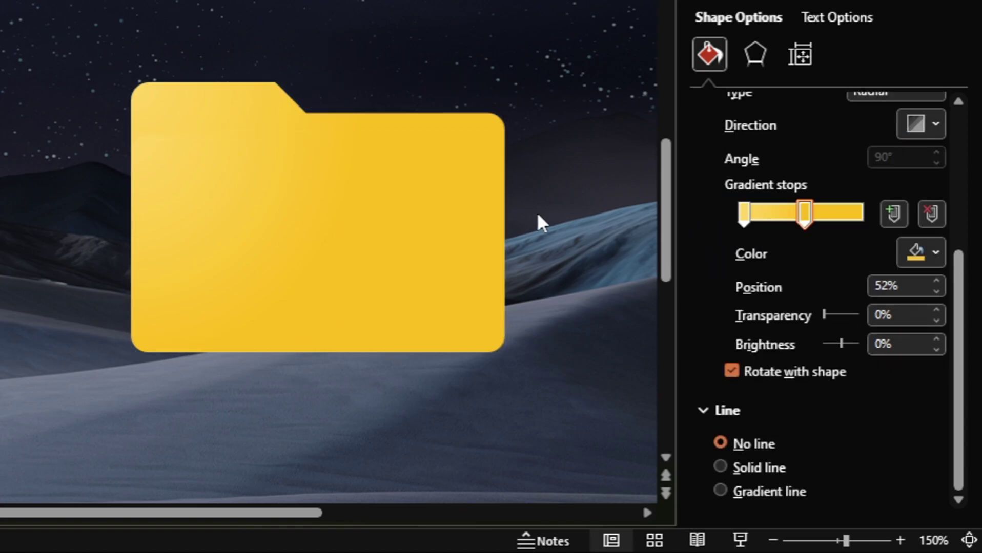
# Apply an Outer shadow preset to the folder's front panel
pyautogui.click(356, 172)
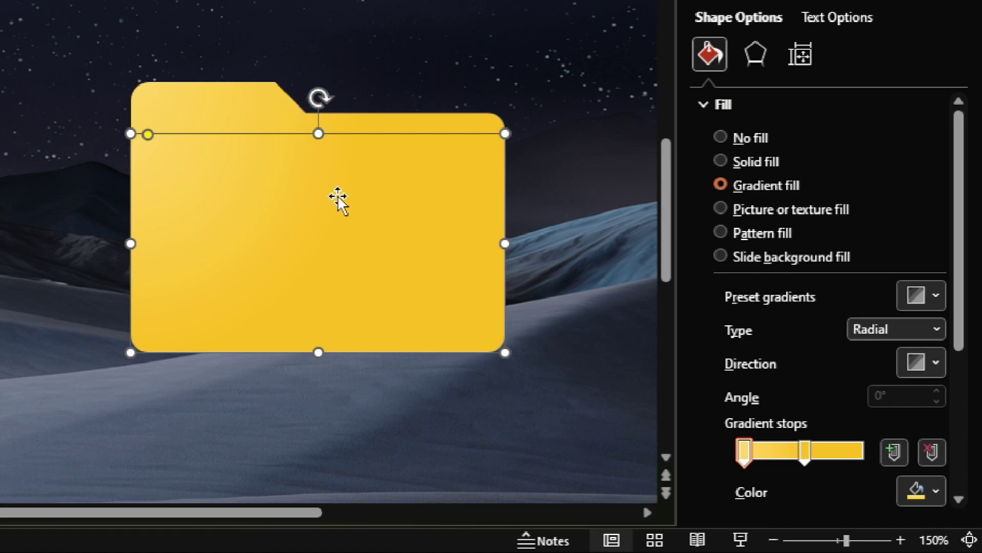
pyautogui.click(755, 51)
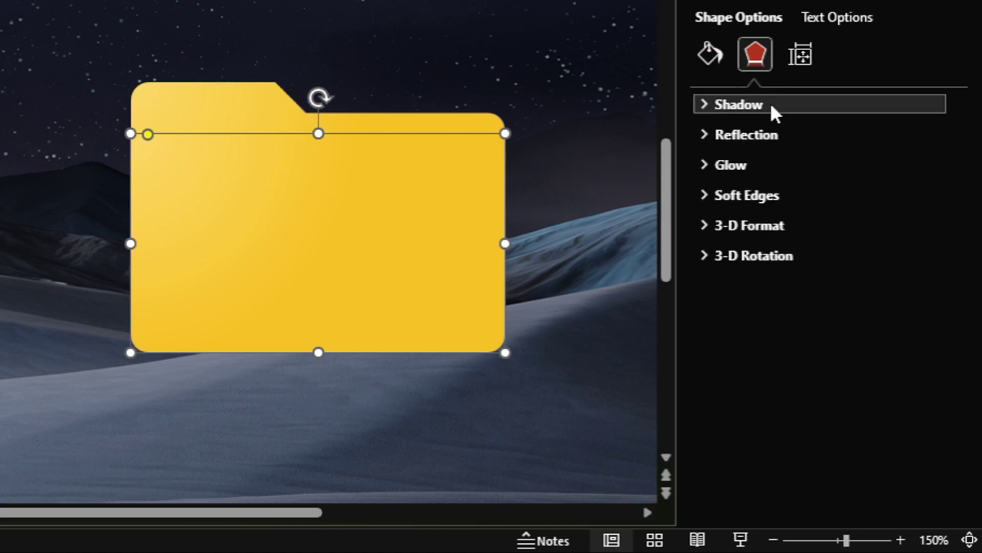
pyautogui.click(769, 101)
pyautogui.click(915, 136)
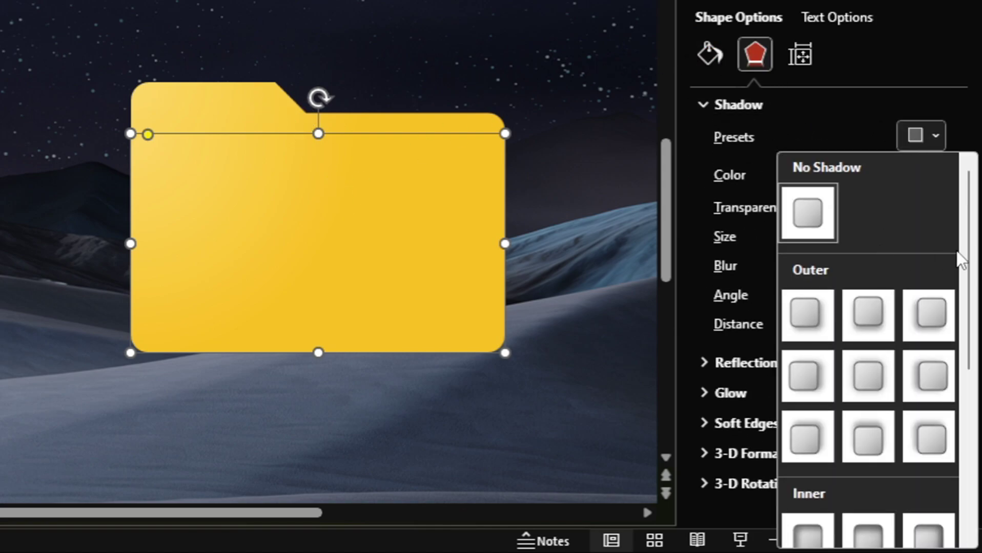
pyautogui.moveTo(966, 261); pyautogui.dragTo(973, 328)
pyautogui.click(868, 322)
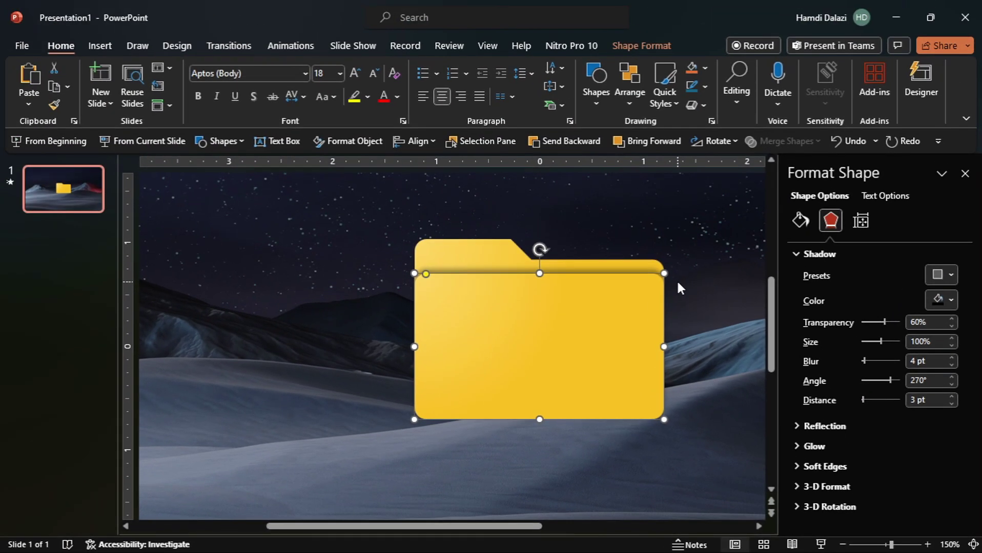
# Group the folder's back and front panels with Ctrl+G, then zoom out to the whole slide
pyautogui.click(678, 283)
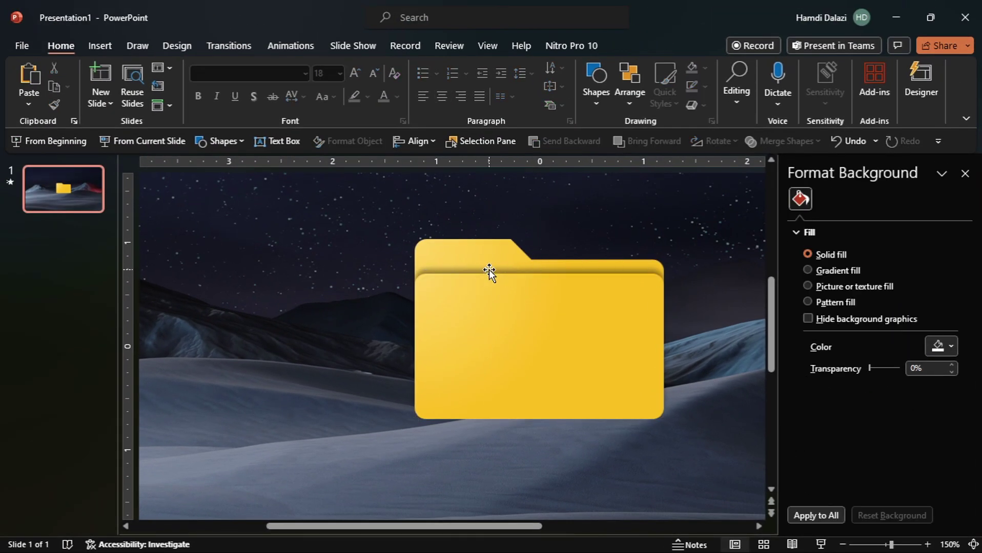
pyautogui.click(480, 255)
pyautogui.keyDown('shift'); pyautogui.click(505, 307); pyautogui.keyUp('shift')
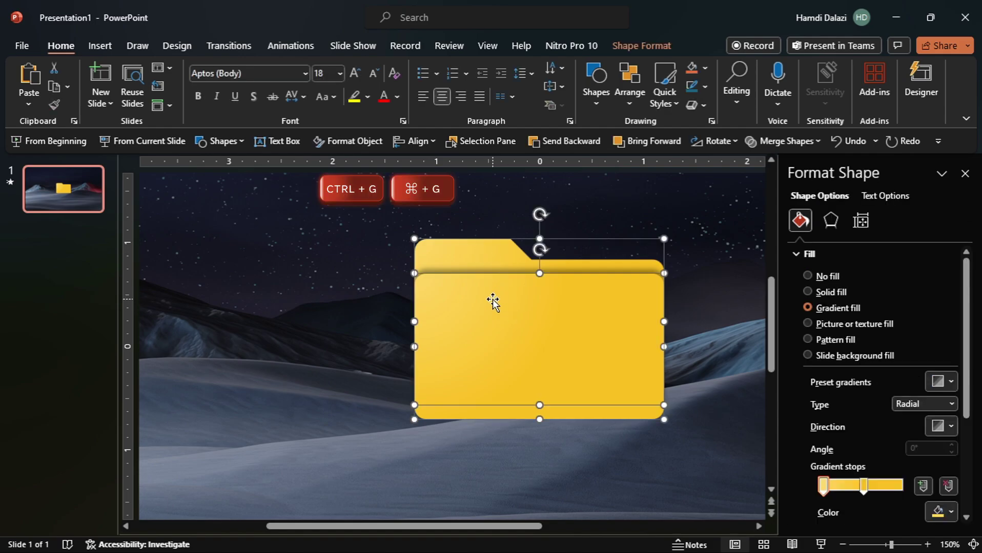
pyautogui.hotkey('ctrl', 'g')
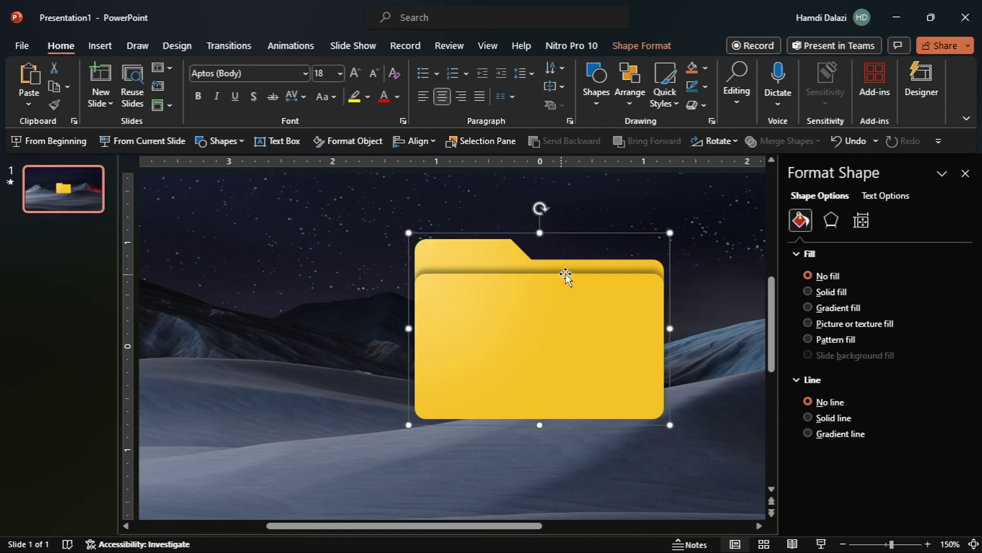
pyautogui.click(964, 176)
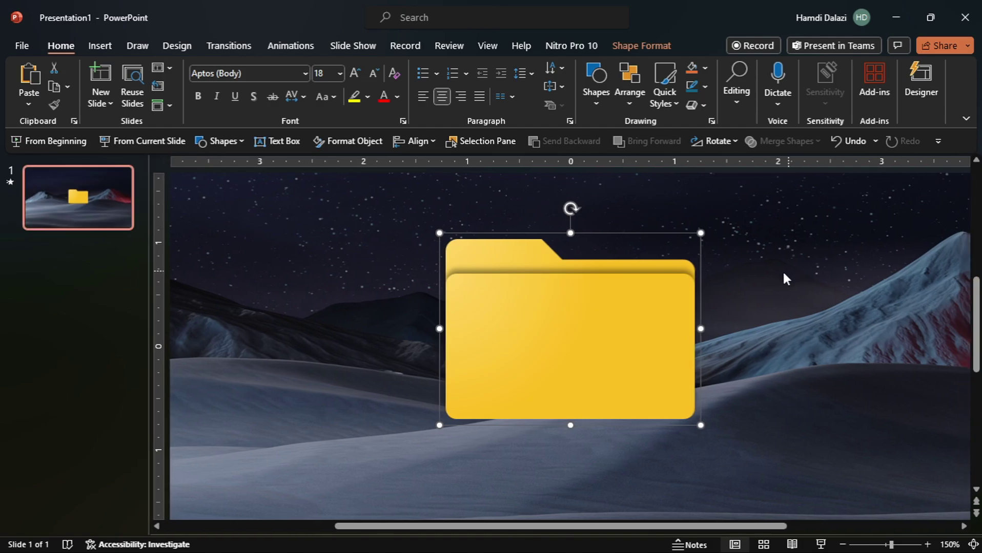
pyautogui.scroll(-5, 774, 272)
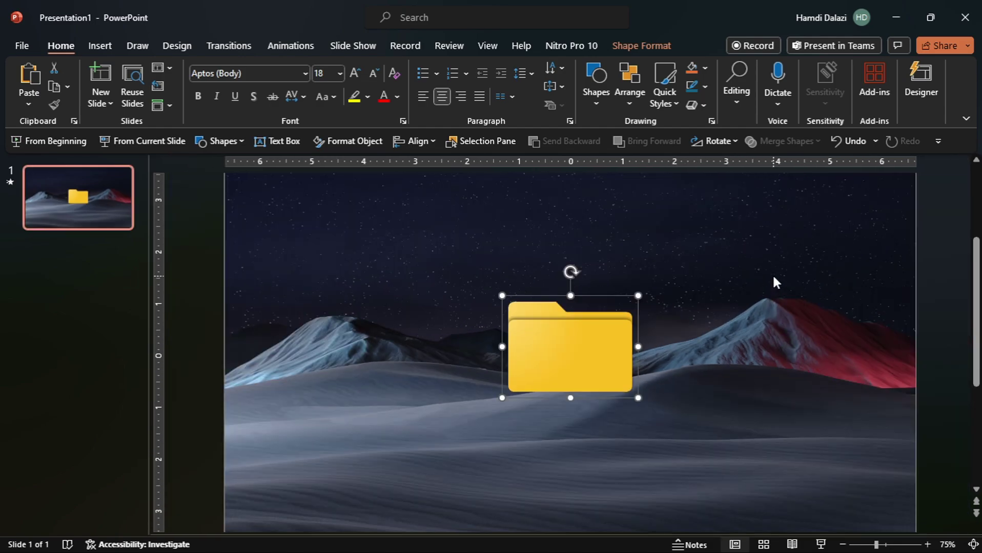
pyautogui.scroll(-1, 774, 278)
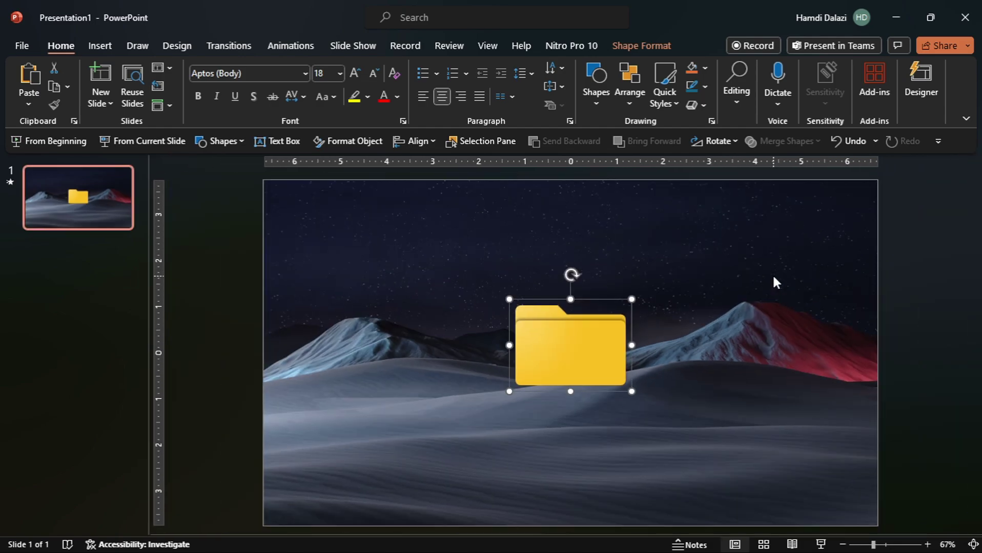
# Duplicate the folder's front shape and move the copy into the upper-left sky
pyautogui.click(601, 339)
pyautogui.hotkey('ctrl', 'c')
pyautogui.hotkey('ctrl', 'v')
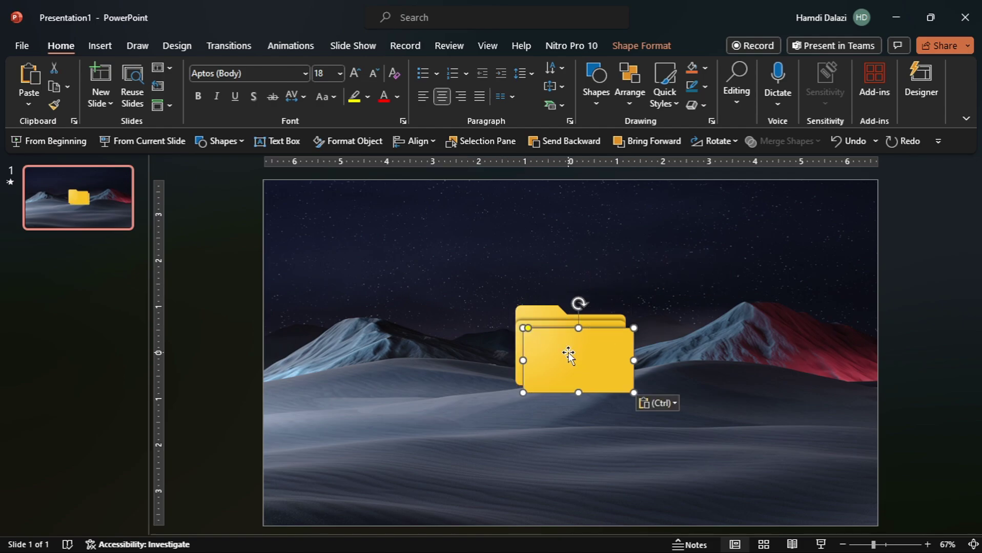
pyautogui.moveTo(568, 354); pyautogui.dragTo(358, 255)
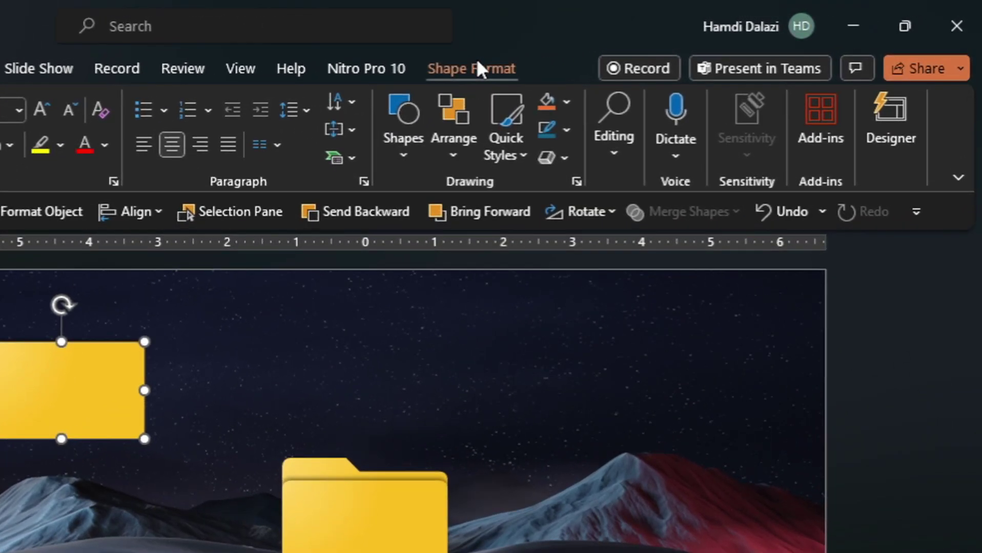
# Resize the copy to 2.5" high by 3.5" wide
pyautogui.click(641, 46)
pyautogui.click(882, 109)
pyautogui.write('2.5')
pyautogui.press('Tab')
pyautogui.write('3.5')
pyautogui.press('Return')
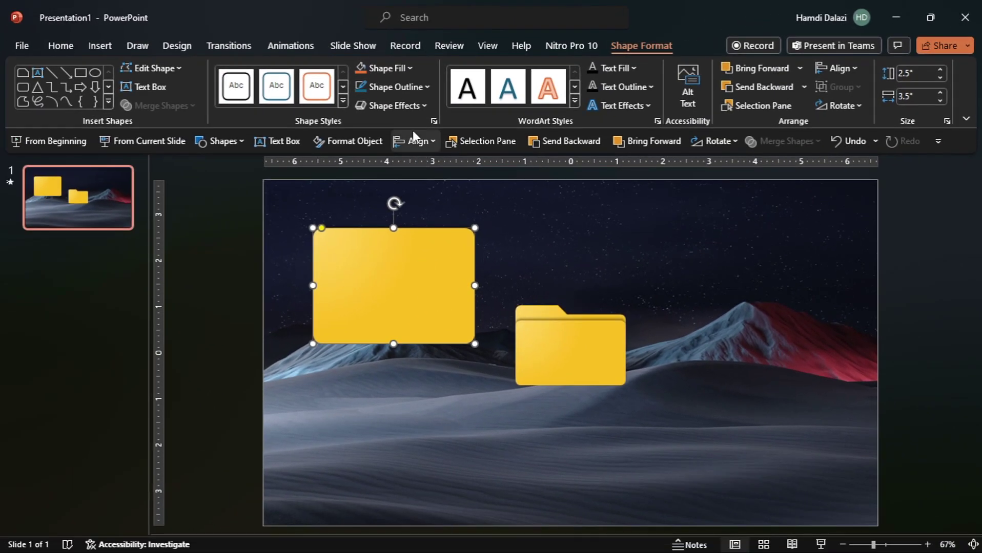
# Fill the card with white and set its shadow to No Shadow
pyautogui.click(403, 68)
pyautogui.click(363, 103)
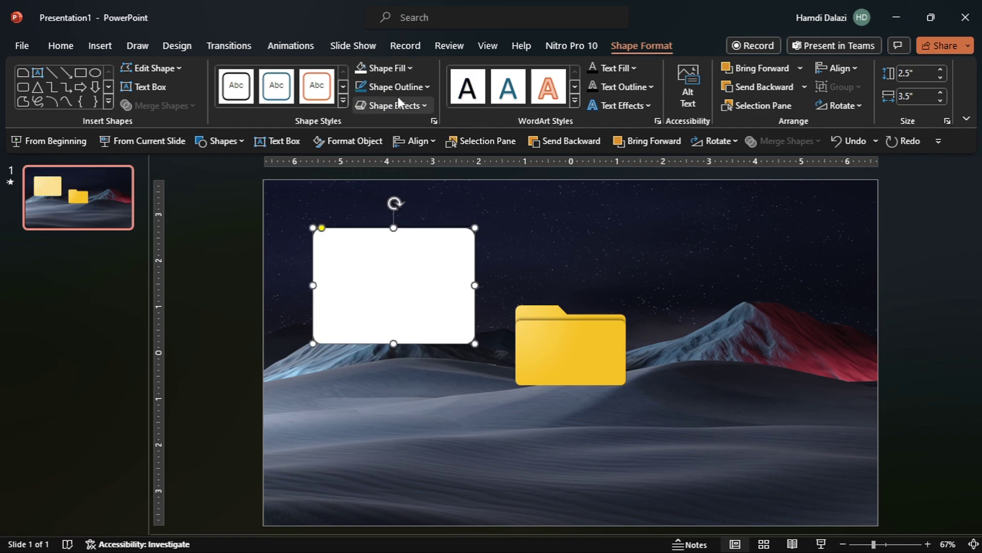
pyautogui.click(404, 103)
pyautogui.moveTo(437, 162)
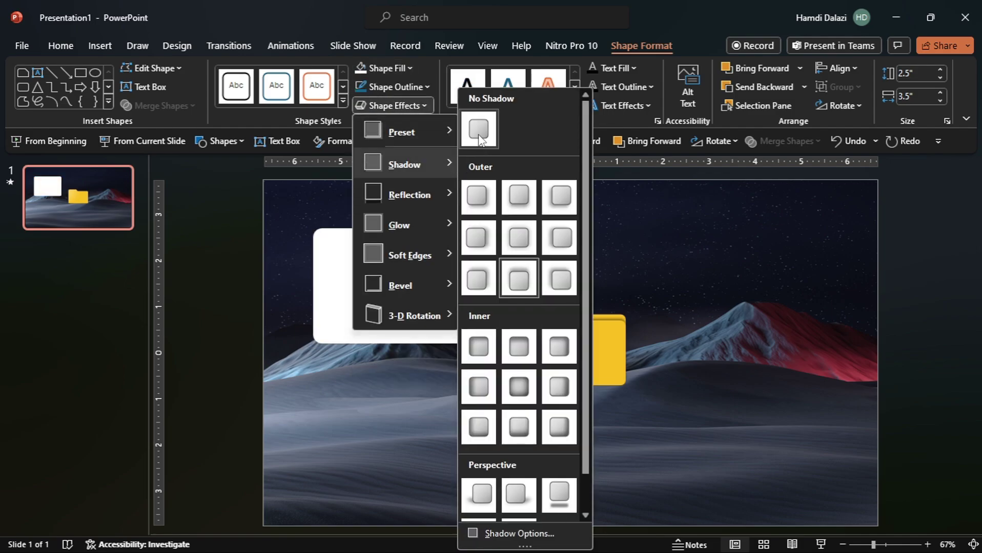
pyautogui.click(478, 135)
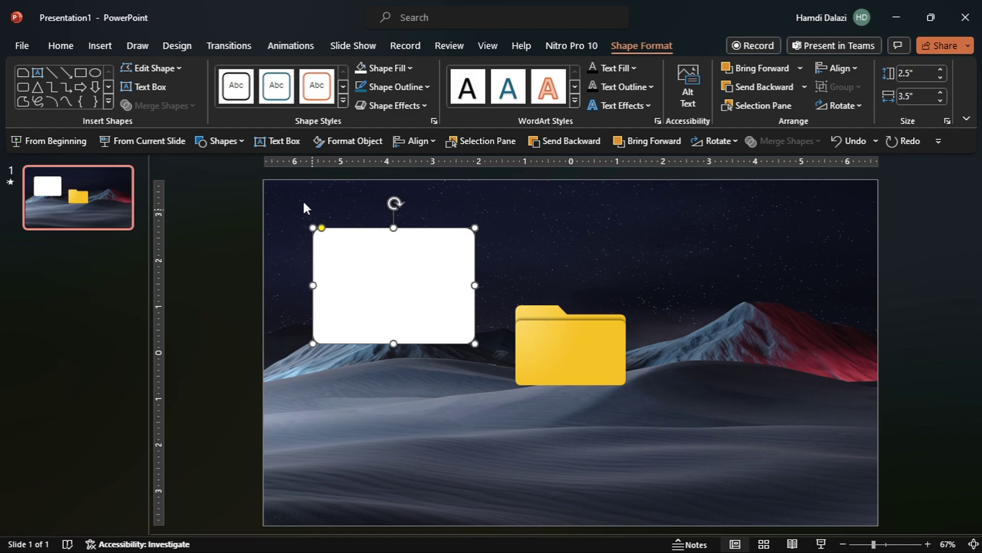
# Draw a small right triangle over the white card's top-right corner
pyautogui.click(240, 142)
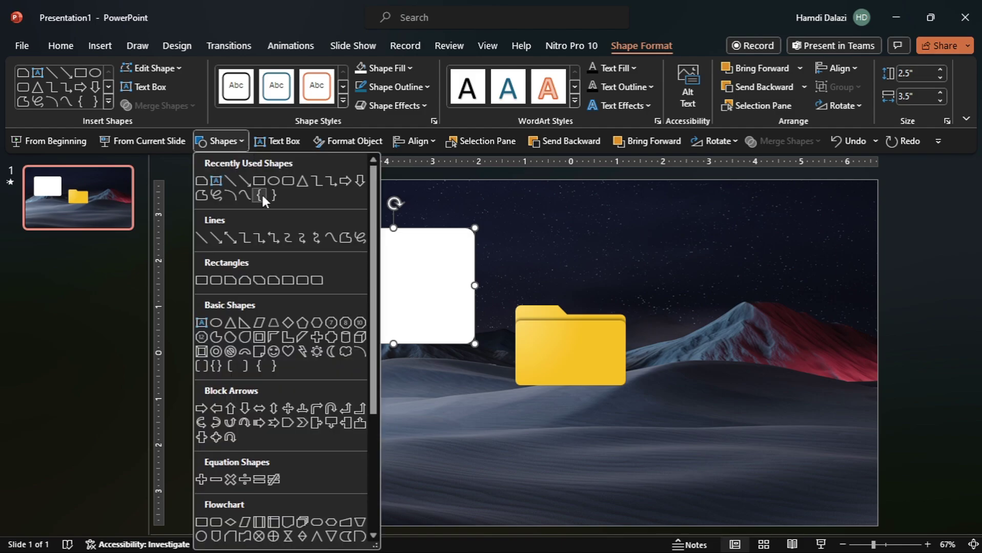
pyautogui.click(244, 322)
pyautogui.moveTo(409, 247)
pyautogui.mouseDown()
pyautogui.moveTo(445, 282)
pyautogui.moveTo(455, 249)
pyautogui.mouseUp()
pyautogui.scroll(6, 459, 251)
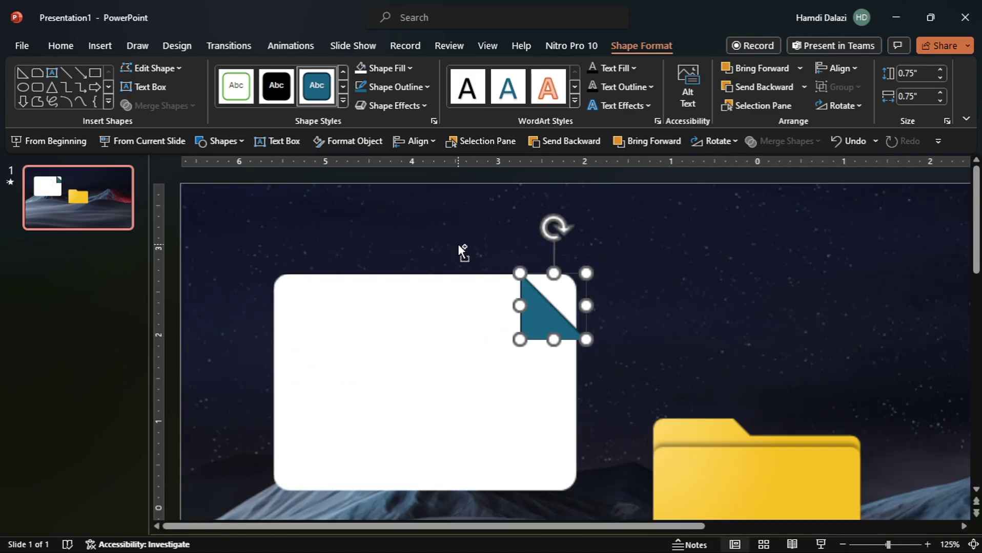
pyautogui.moveTo(526, 307); pyautogui.dragTo(525, 308)
# Fragment the card with the triangle, delete the leftover corner, and set a triangle piece aside
pyautogui.click(397, 342)
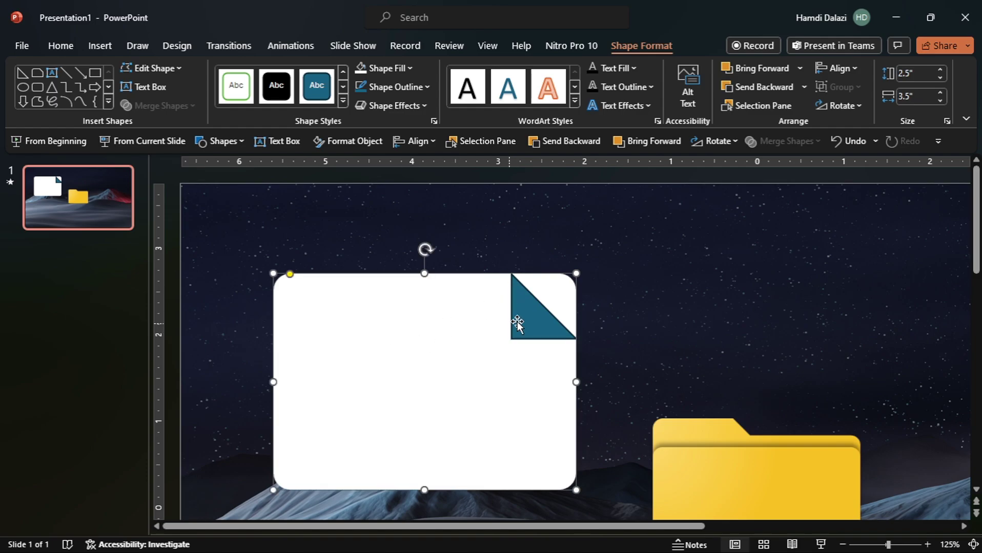
pyautogui.keyDown('shift'); pyautogui.click(531, 320); pyautogui.keyUp('shift')
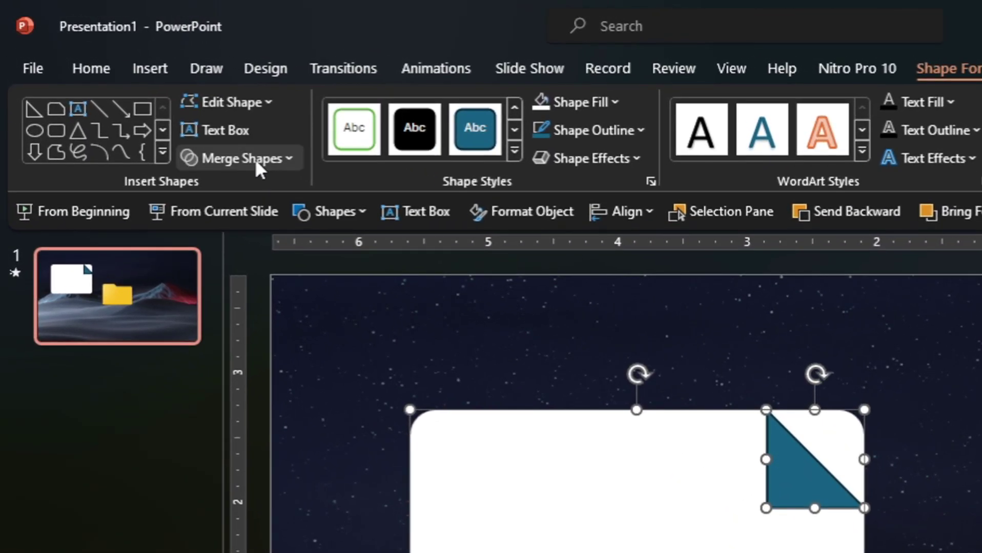
pyautogui.click(255, 159)
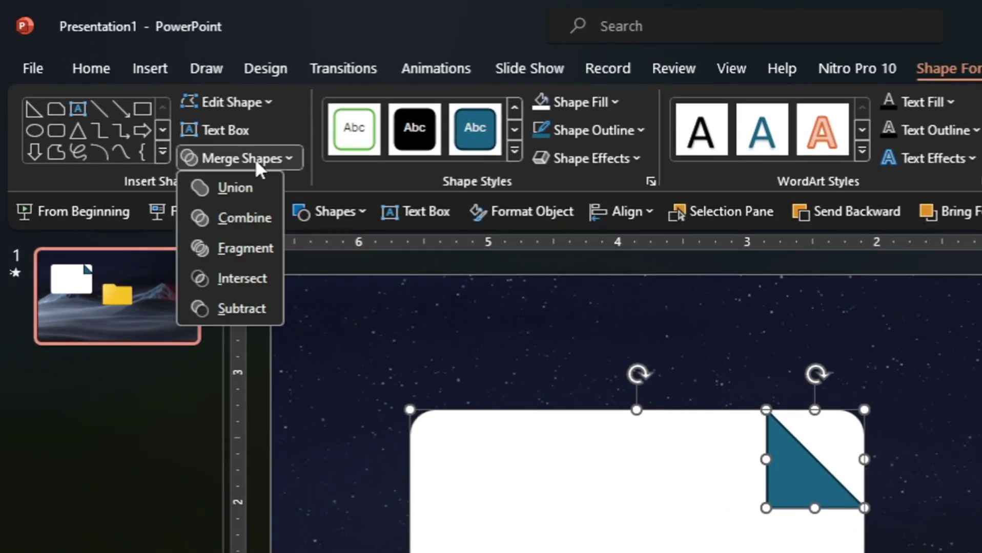
pyautogui.click(264, 248)
pyautogui.click(849, 428)
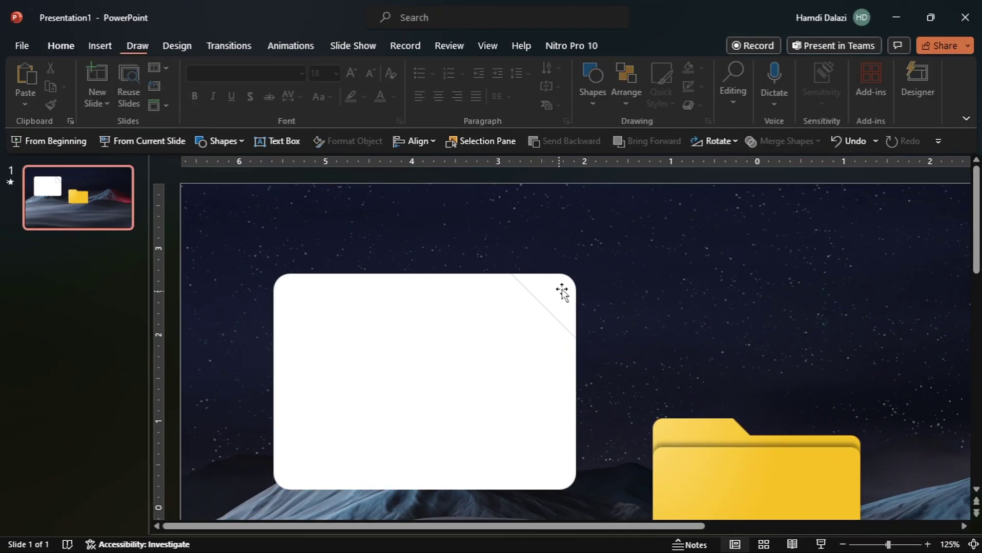
pyautogui.press('Delete')
pyautogui.hotkey('ctrl', 'z')
pyautogui.moveTo(526, 314); pyautogui.dragTo(583, 313)
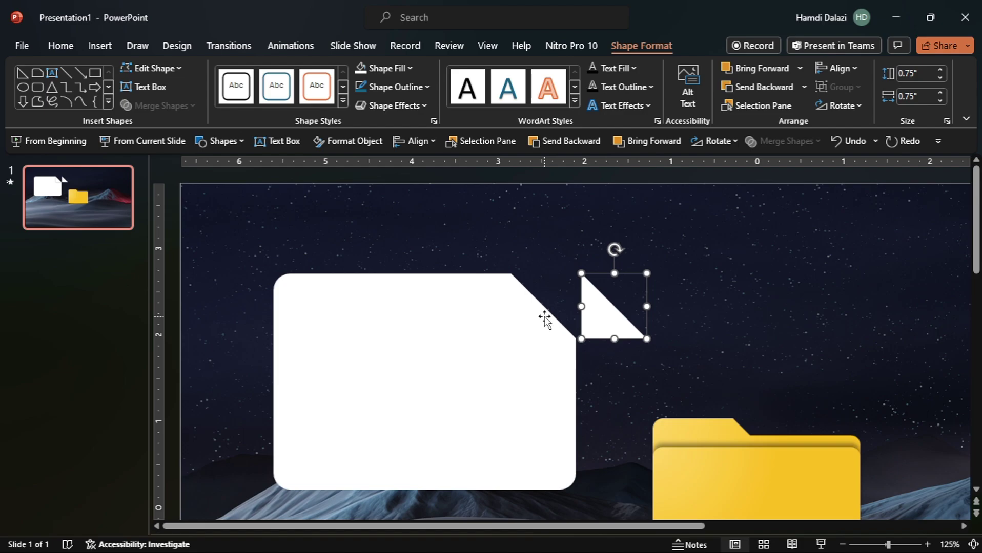
# Union the notched card with its corner triangle into one shape
pyautogui.click(544, 317)
pyautogui.keyDown('shift'); pyautogui.click(496, 360); pyautogui.keyUp('shift')
pyautogui.click(159, 106)
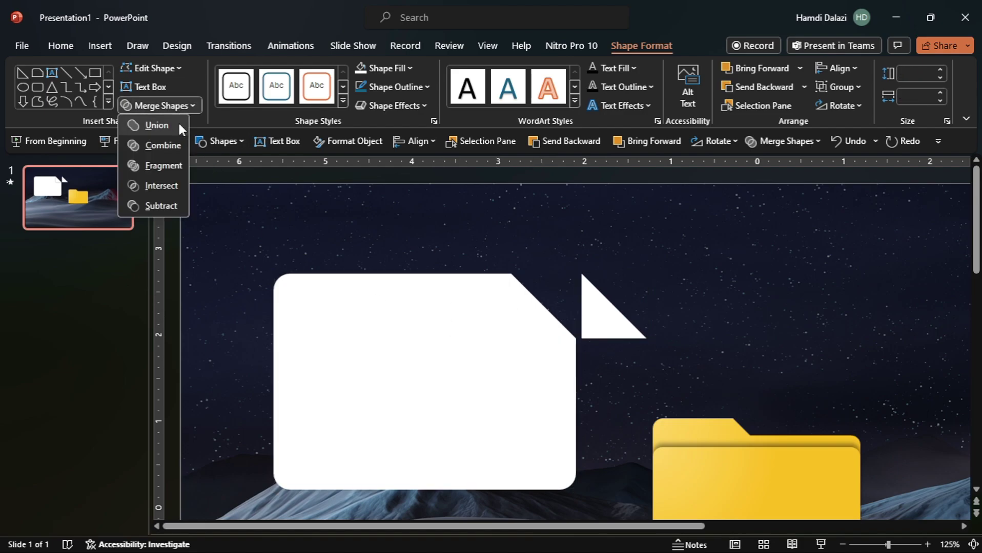
pyautogui.click(181, 127)
# Place the spare triangle on the cut corner as a flap with a Bottom Left outer shadow
pyautogui.click(593, 302)
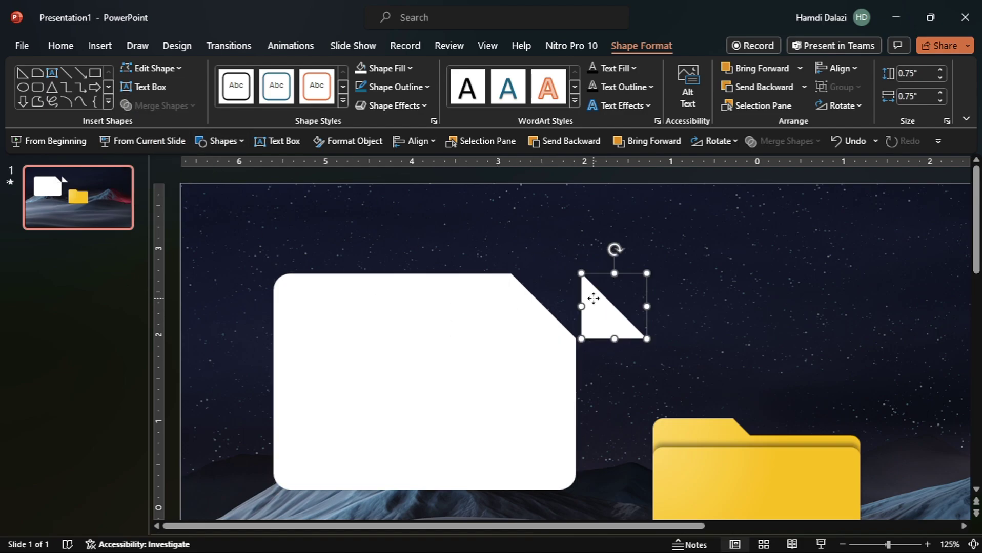
pyautogui.moveTo(593, 299); pyautogui.dragTo(522, 298)
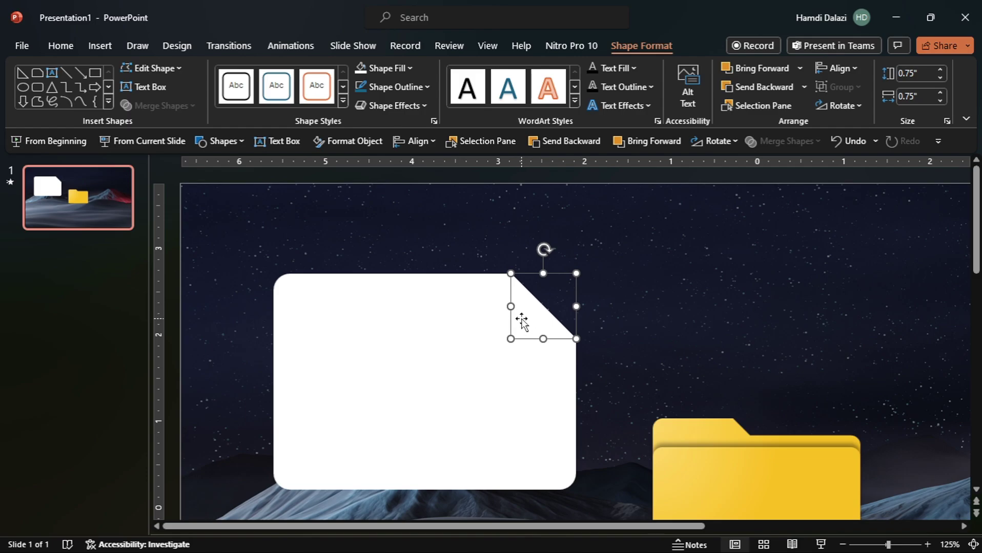
pyautogui.click(413, 108)
pyautogui.moveTo(432, 161)
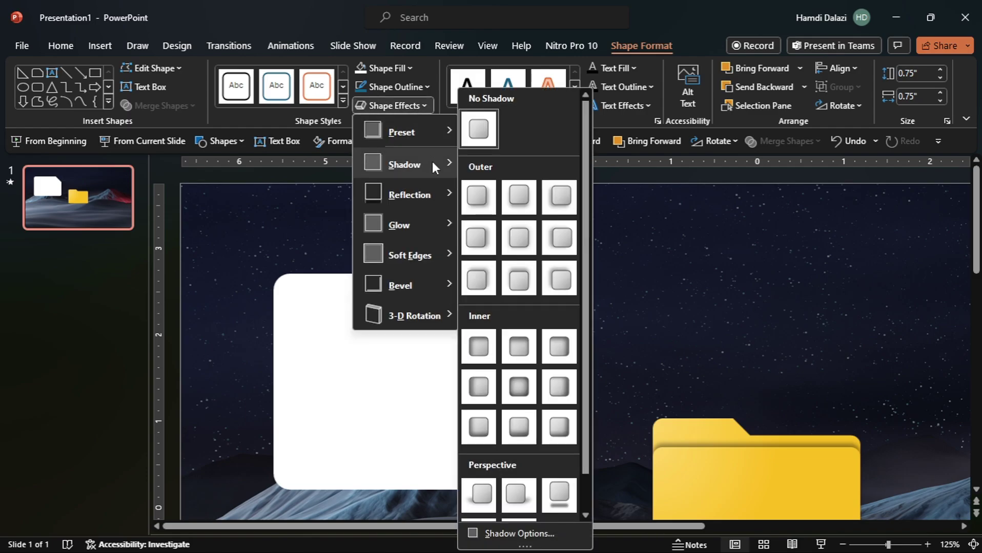
pyautogui.click(549, 199)
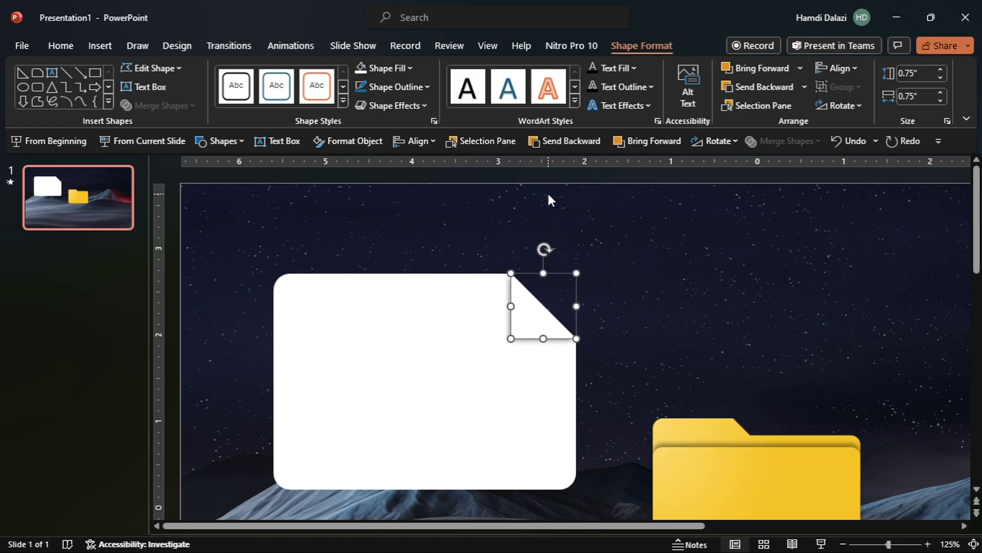
pyautogui.press('Escape')
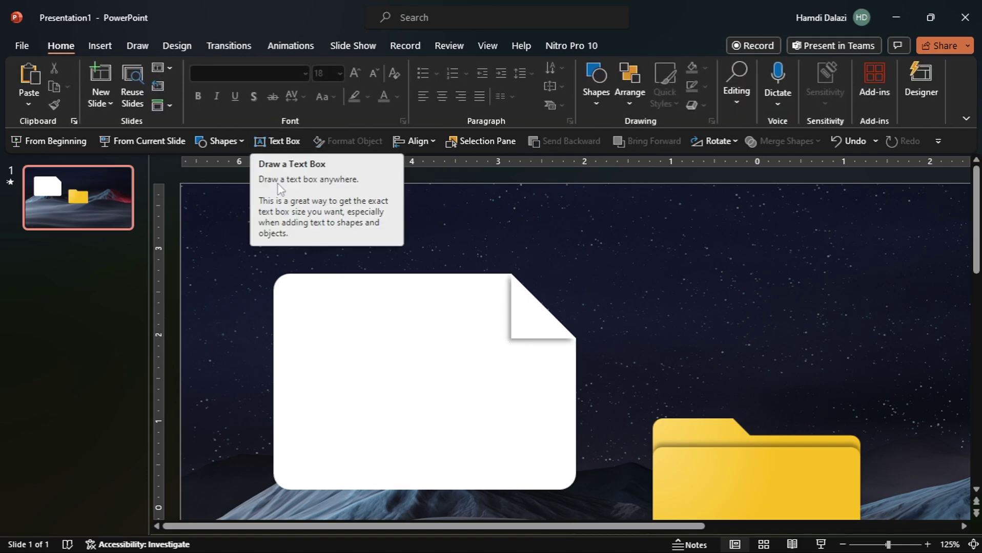
# Paste the 'Your Title Here' and lorem ipsum text box from clipboard history onto the card
pyautogui.click(74, 123)
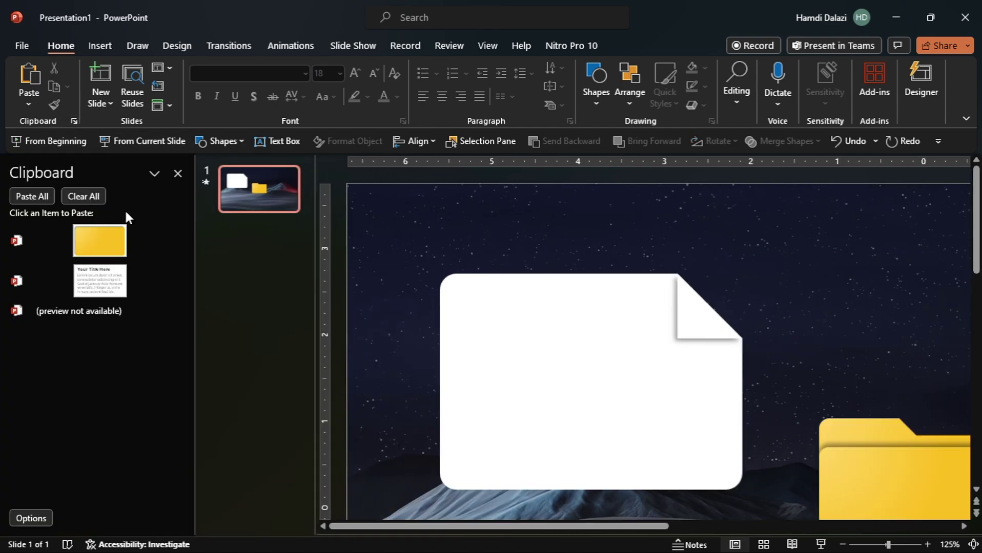
pyautogui.click(121, 281)
pyautogui.click(177, 175)
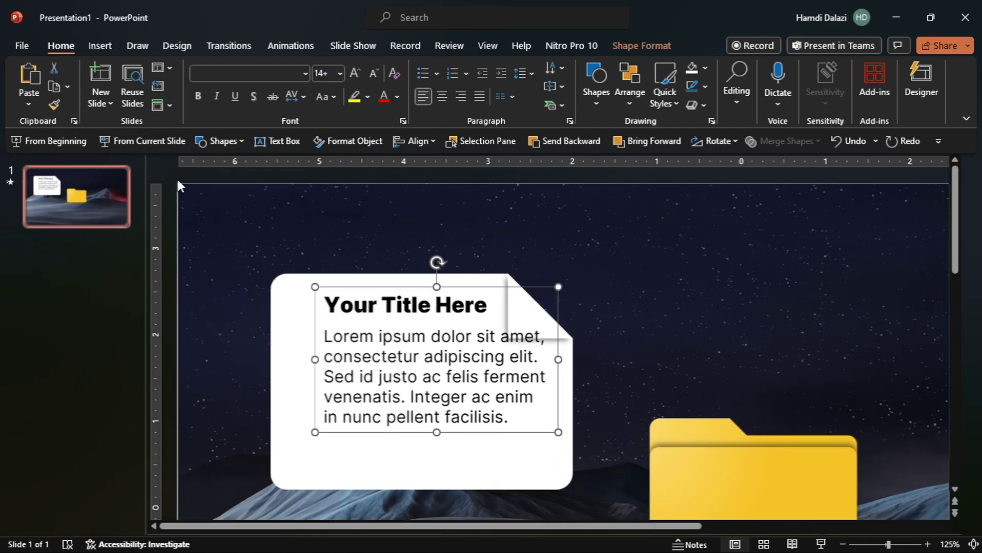
pyautogui.moveTo(419, 287); pyautogui.dragTo(403, 313)
# Group the text box, card and folded flap into one note card and select it
pyautogui.keyDown('shift'); pyautogui.click(392, 291); pyautogui.keyUp('shift')
pyautogui.keyDown('shift'); pyautogui.click(519, 290); pyautogui.keyUp('shift')
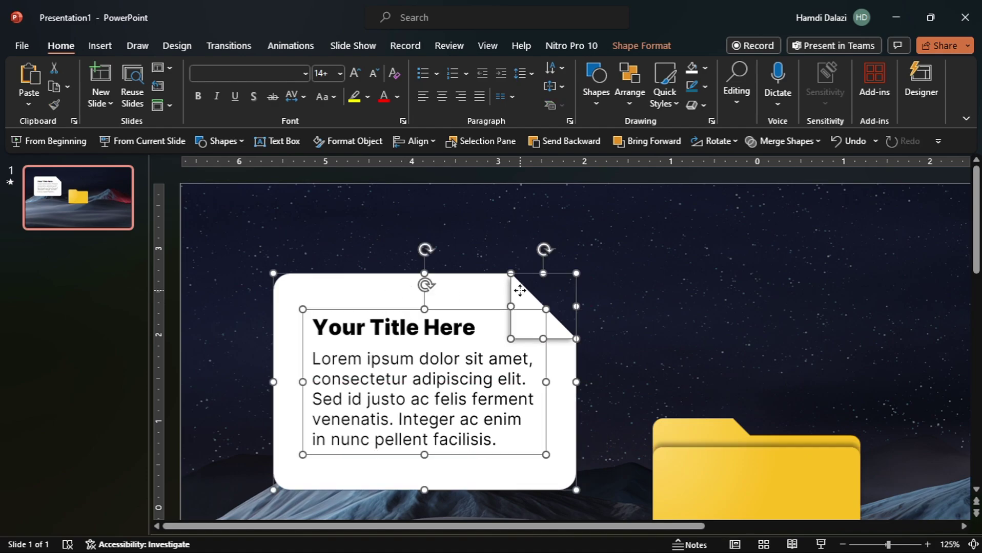
pyautogui.hotkey('ctrl', 'g')
pyautogui.keyDown('ctrl'); pyautogui.scroll(-6, 444, 336); pyautogui.keyUp('ctrl')
pyautogui.keyDown('ctrl'); pyautogui.scroll(-2, 444, 336); pyautogui.keyUp('ctrl')
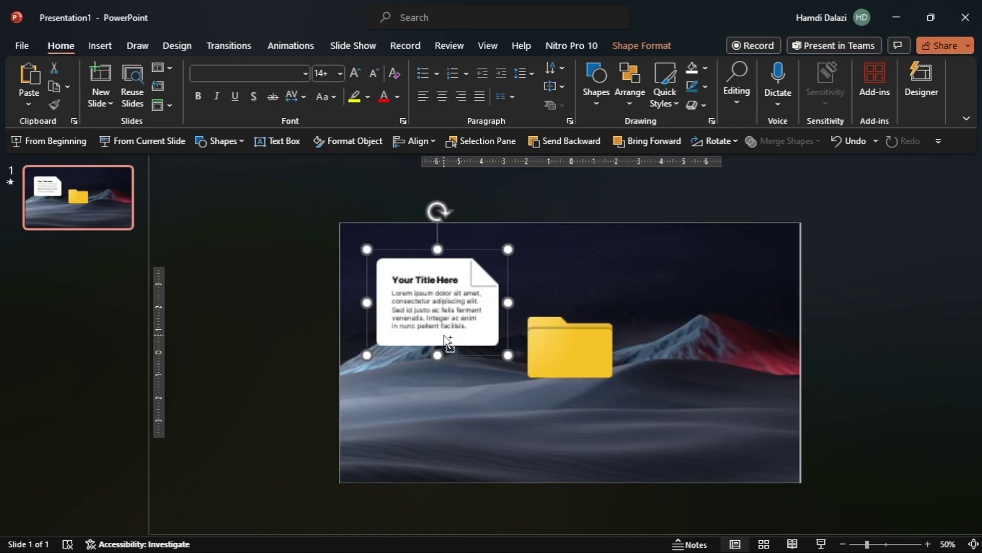
pyautogui.keyDown('ctrl'); pyautogui.scroll(2, 444, 336); pyautogui.keyUp('ctrl')
pyautogui.click(406, 282)
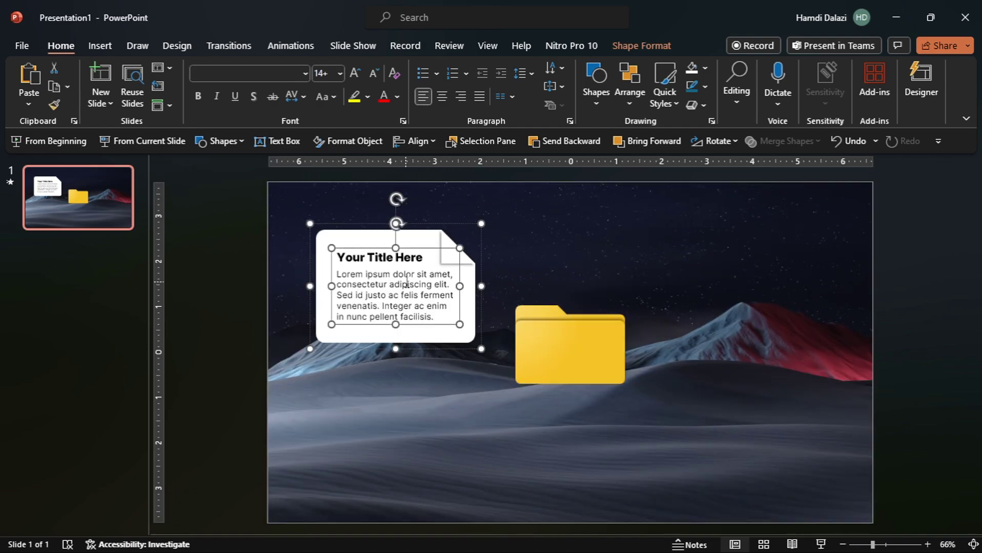
pyautogui.press('Escape')
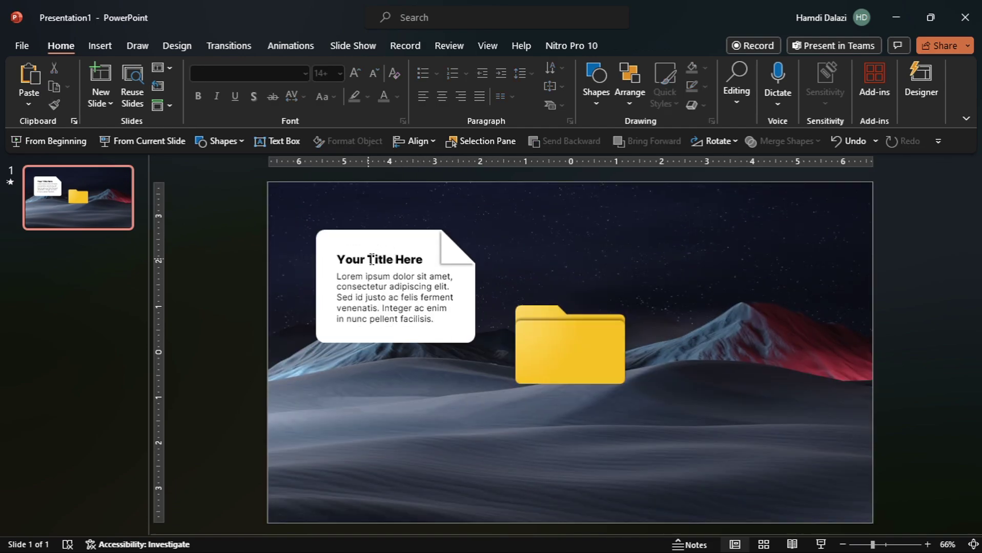
pyautogui.click(393, 241)
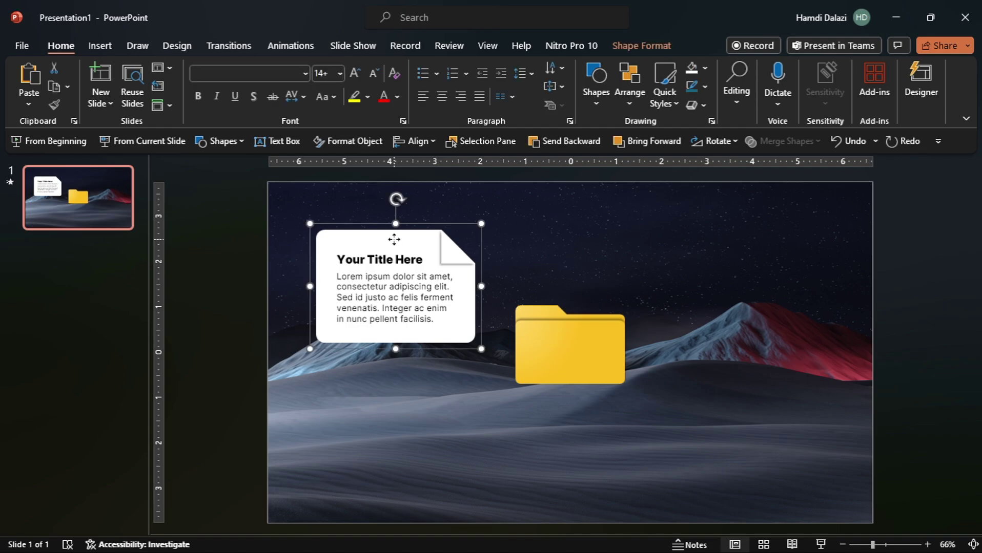
# Copy the note card to the upper-right, lower-left and lower-right, then centre the folder between them
pyautogui.moveTo(394, 226); pyautogui.dragTo(750, 232)
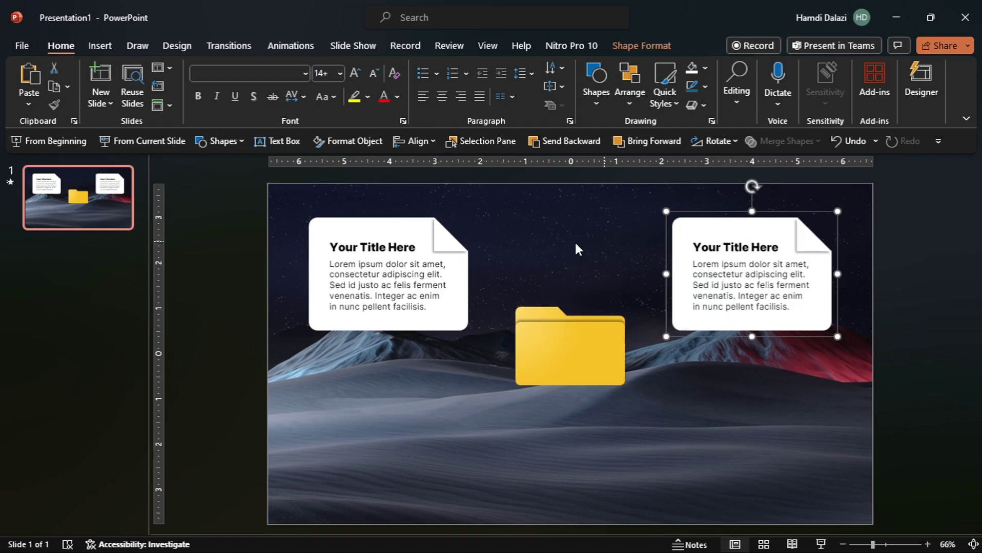
pyautogui.keyDown('shift'); pyautogui.click(416, 231); pyautogui.keyUp('shift')
pyautogui.moveTo(416, 230); pyautogui.dragTo(474, 395)
pyautogui.moveTo(708, 402); pyautogui.dragTo(705, 390)
pyautogui.click(590, 343)
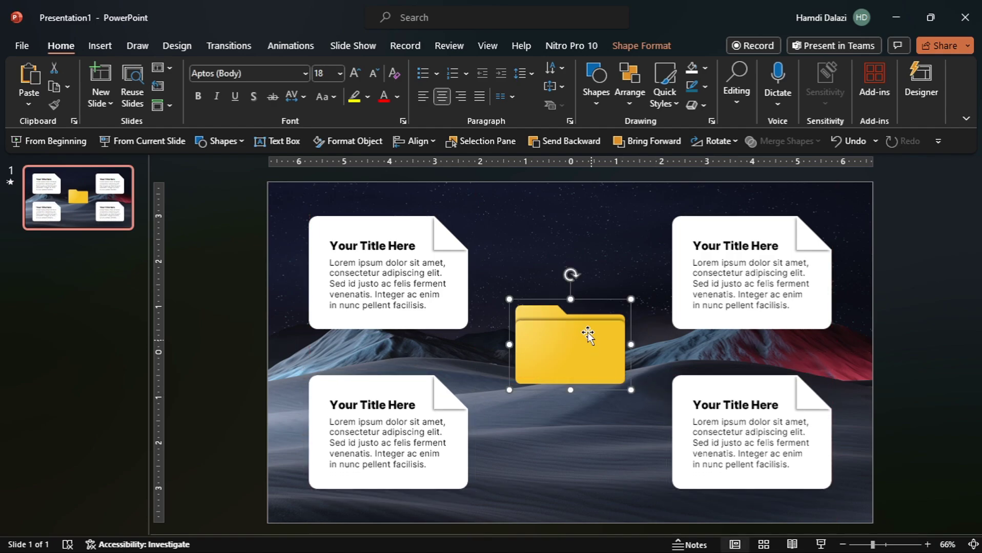
pyautogui.moveTo(549, 322); pyautogui.dragTo(549, 325)
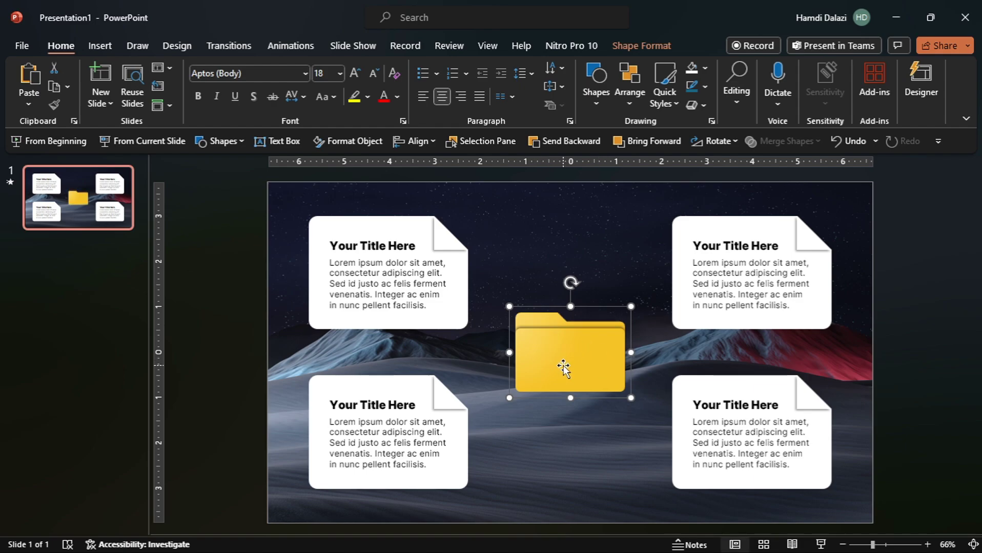
# In the Selection Pane, rename the folder group 'Folder' and move it to the top
pyautogui.click(629, 86)
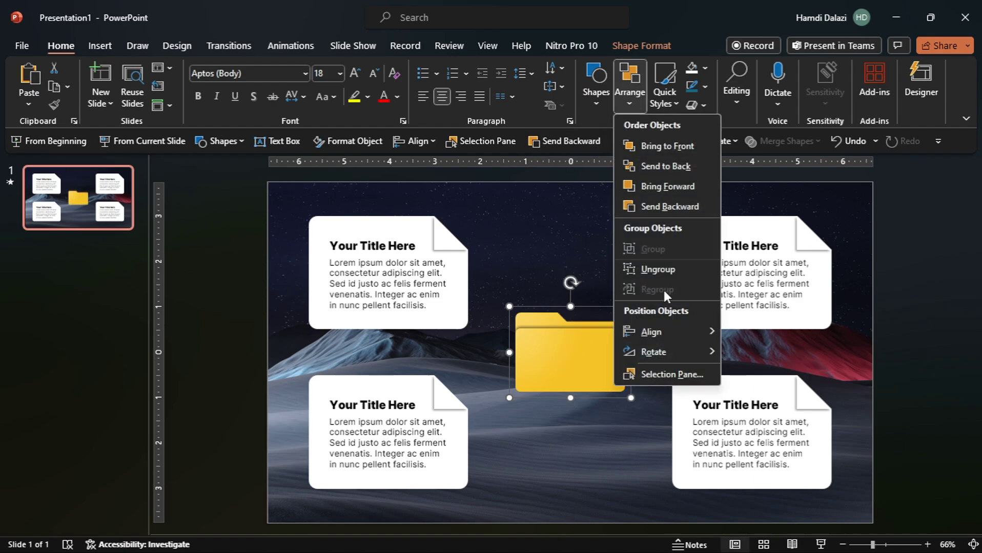
pyautogui.click(664, 371)
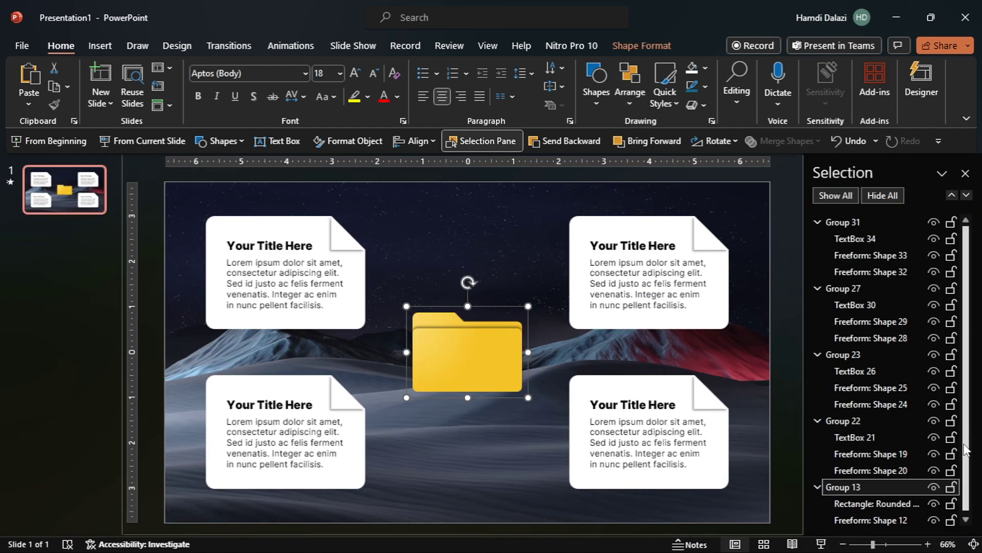
pyautogui.scroll(-1, 968, 487)
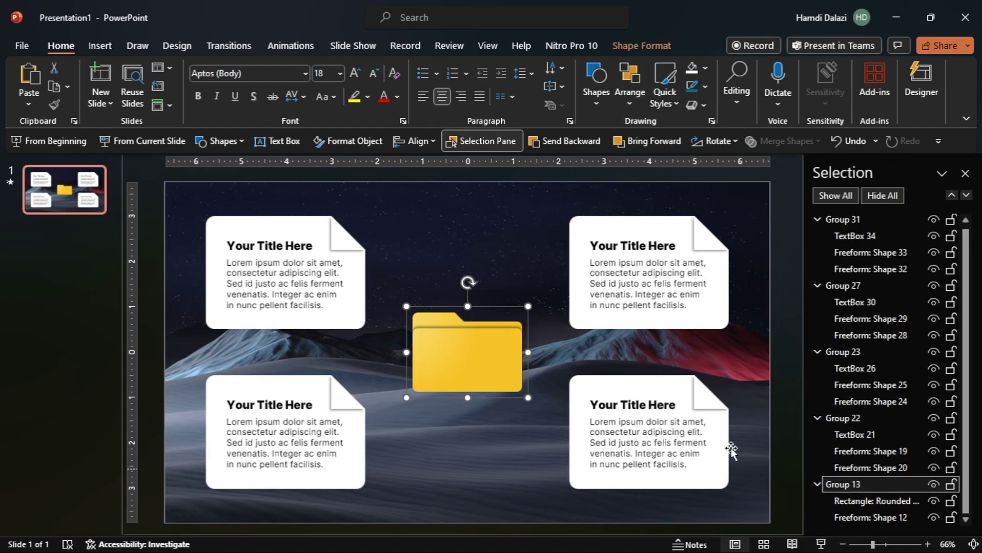
pyautogui.doubleClick(830, 485)
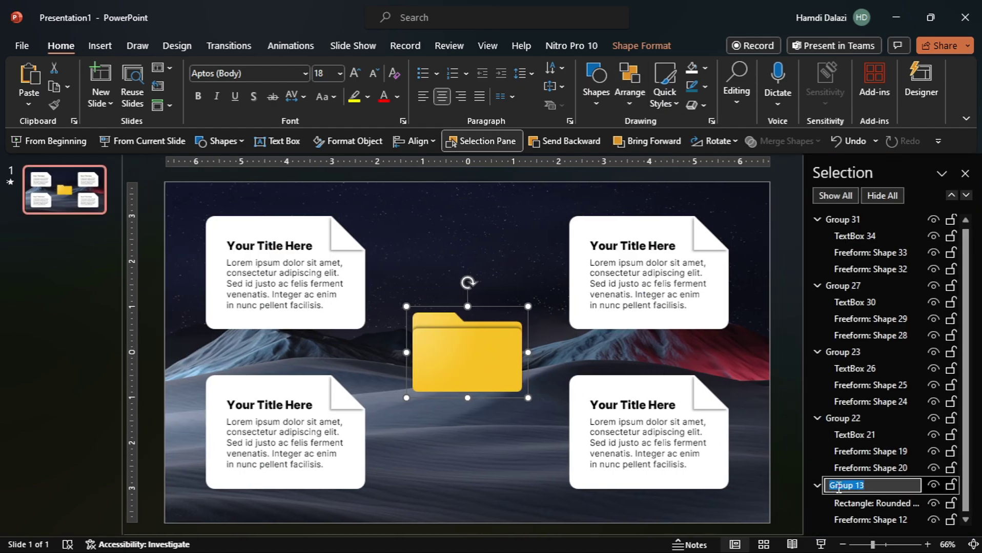
pyautogui.write('Folder')
pyautogui.press('Return')
pyautogui.moveTo(832, 486); pyautogui.dragTo(842, 222)
# Rename the card groups 4, 3, 2 and 1 and reorder them 1 to 4
pyautogui.click(854, 279)
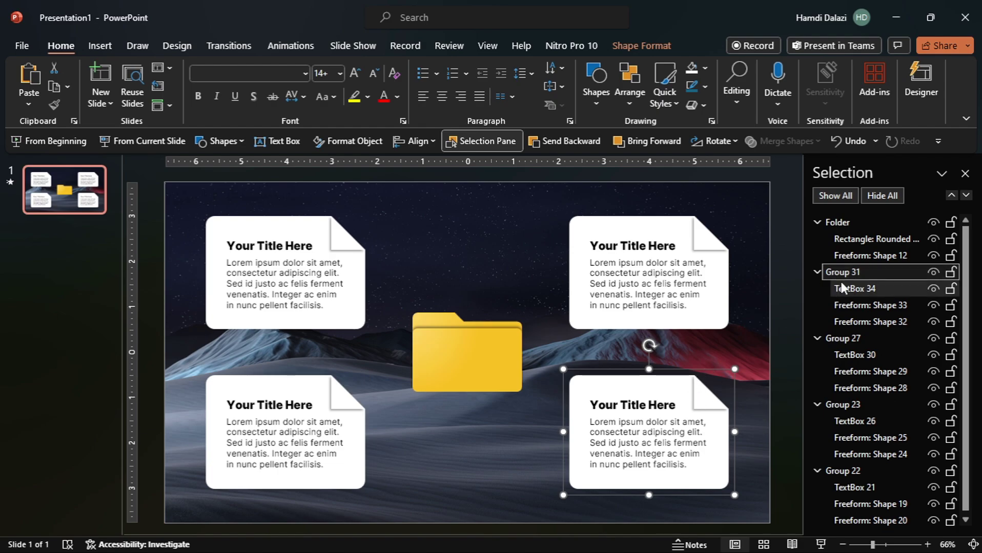
pyautogui.doubleClick(849, 273)
pyautogui.write('4')
pyautogui.doubleClick(847, 339)
pyautogui.write('3')
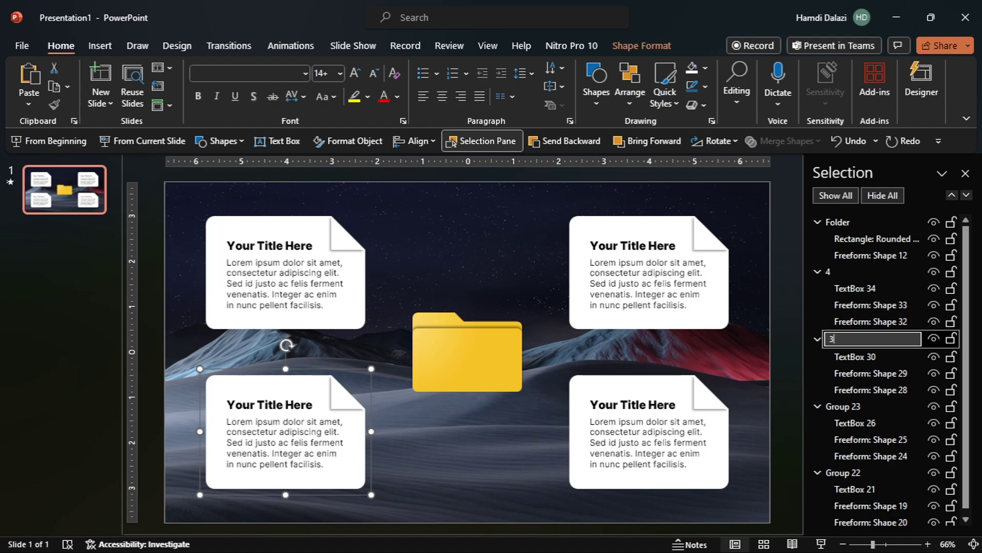
pyautogui.doubleClick(843, 407)
pyautogui.write('2')
pyautogui.click(850, 471)
pyautogui.doubleClick(850, 471)
pyautogui.write('1')
pyautogui.moveTo(850, 476); pyautogui.dragTo(838, 394)
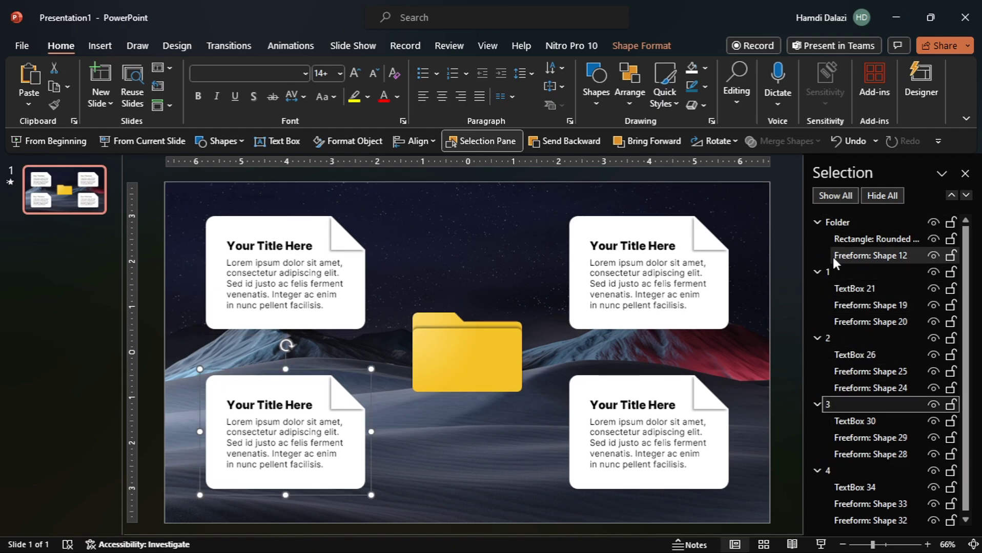
# Apply a Basic Zoom entrance set to In From Screen Center on card groups 1–4
pyautogui.click(833, 272)
pyautogui.keyDown('ctrl'); pyautogui.click(834, 338); pyautogui.keyUp('ctrl')
pyautogui.keyDown('ctrl'); pyautogui.click(846, 405); pyautogui.keyUp('ctrl')
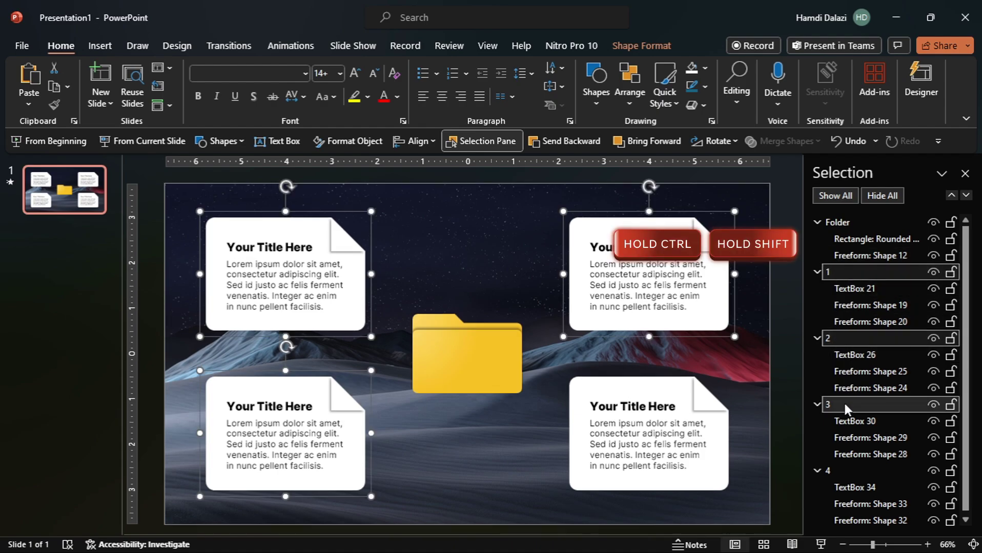
pyautogui.keyDown('ctrl'); pyautogui.click(850, 470); pyautogui.keyUp('ctrl')
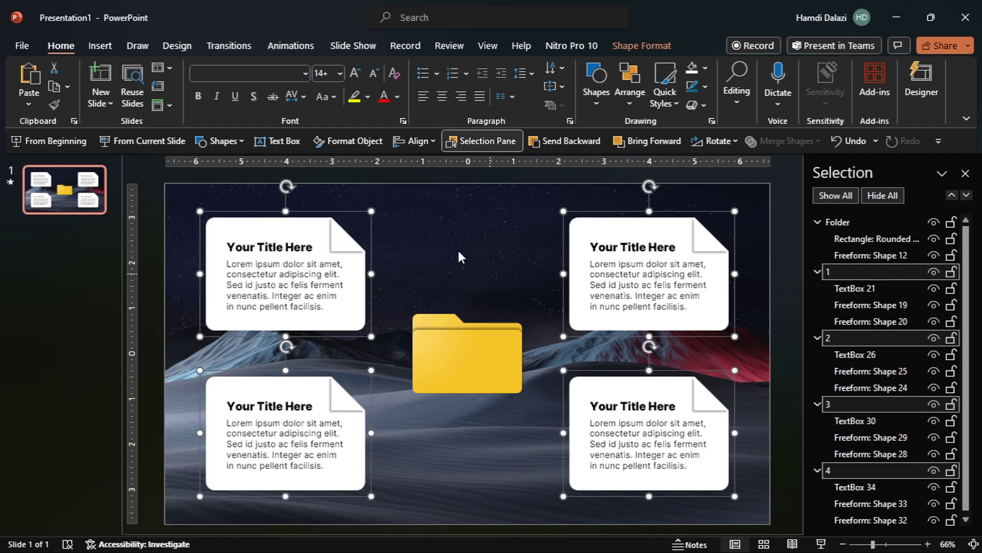
pyautogui.click(301, 51)
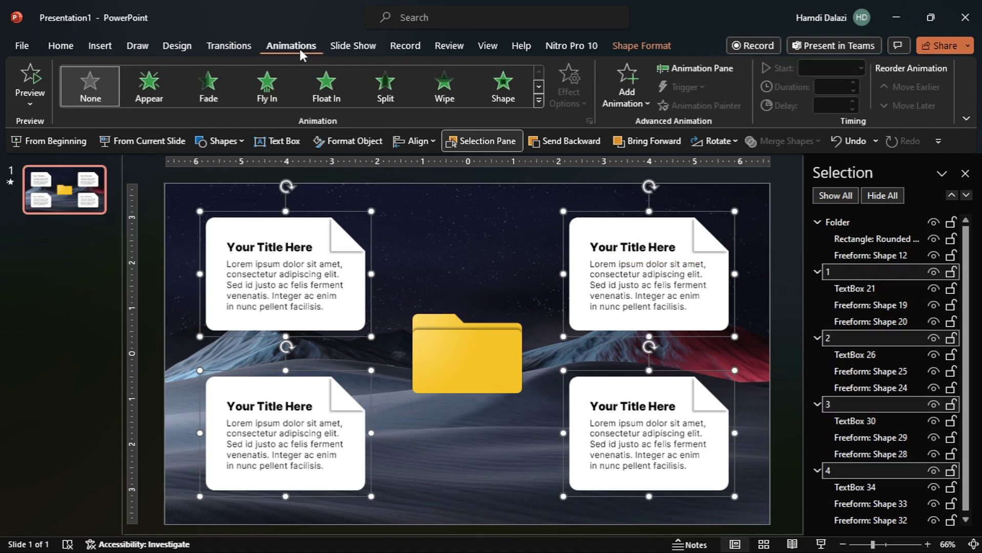
pyautogui.click(538, 101)
pyautogui.click(182, 450)
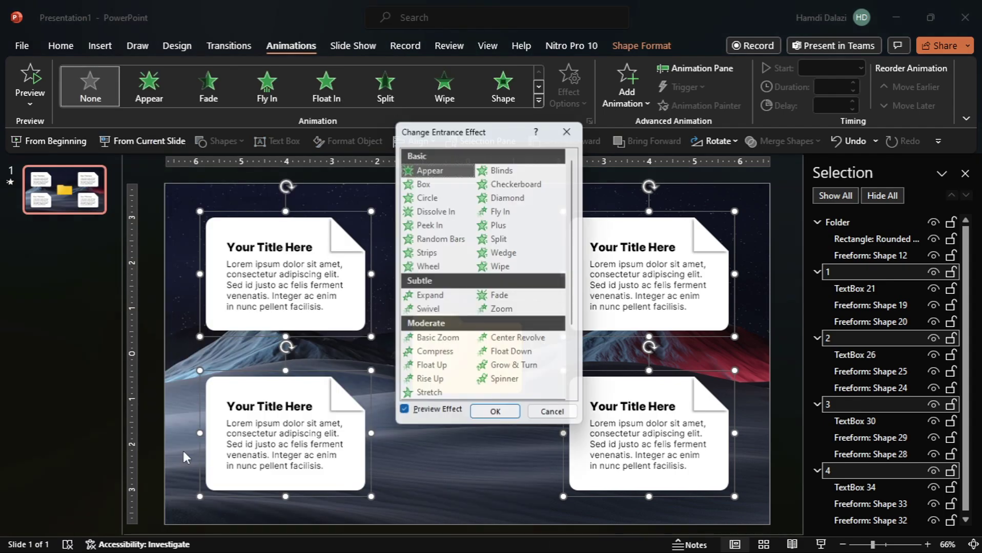
pyautogui.click(431, 343)
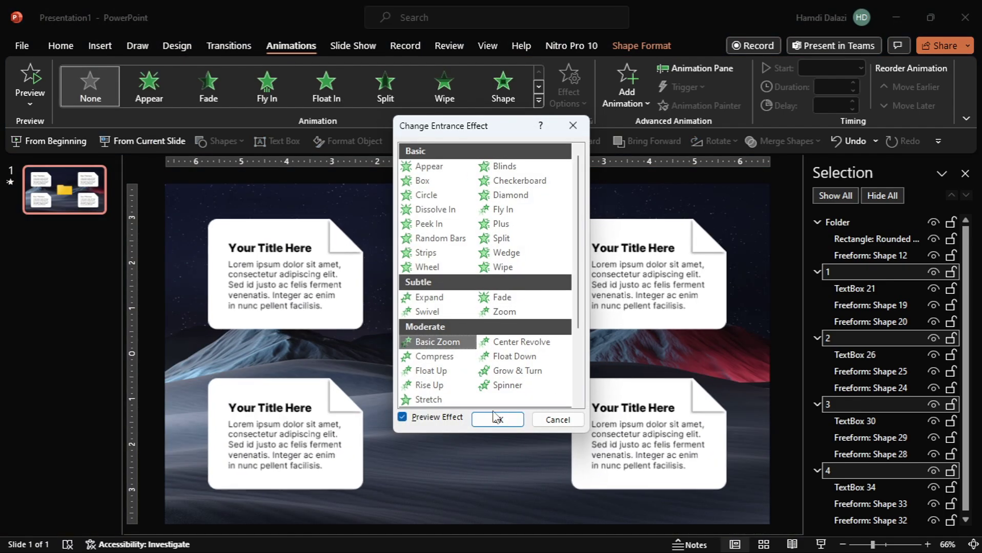
pyautogui.click(498, 420)
pyautogui.click(574, 93)
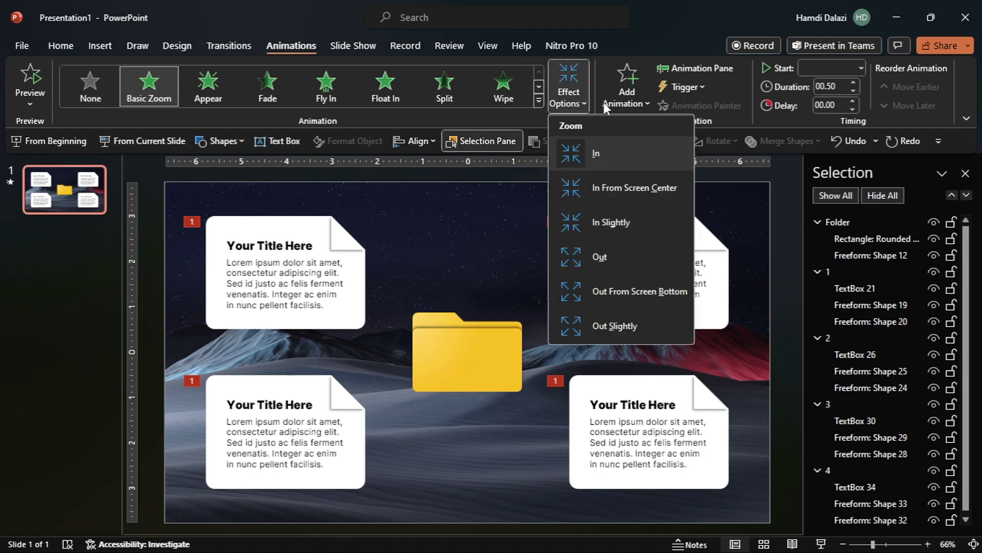
pyautogui.click(617, 190)
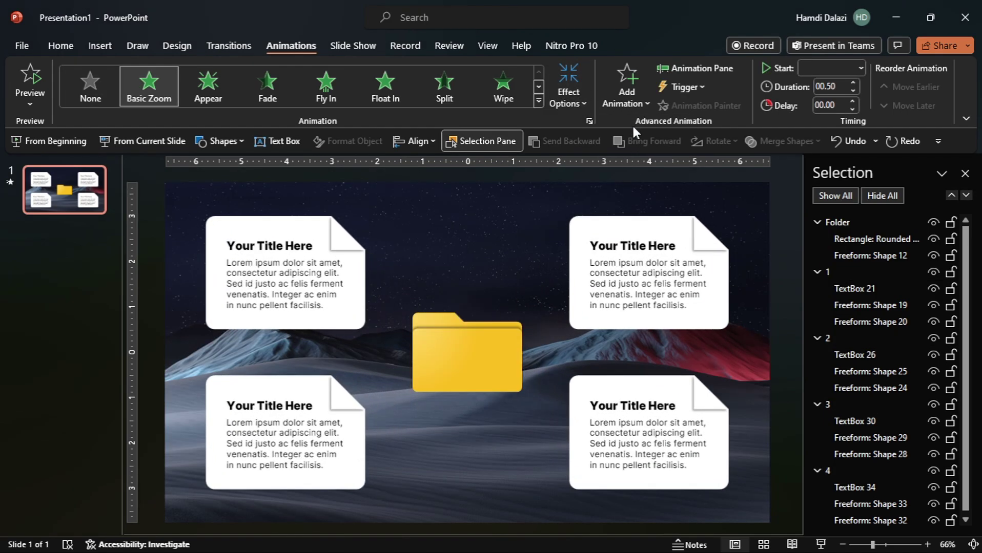
# Add a Basic Zoom exit effect set to Out To Screen Center on the four cards
pyautogui.click(634, 97)
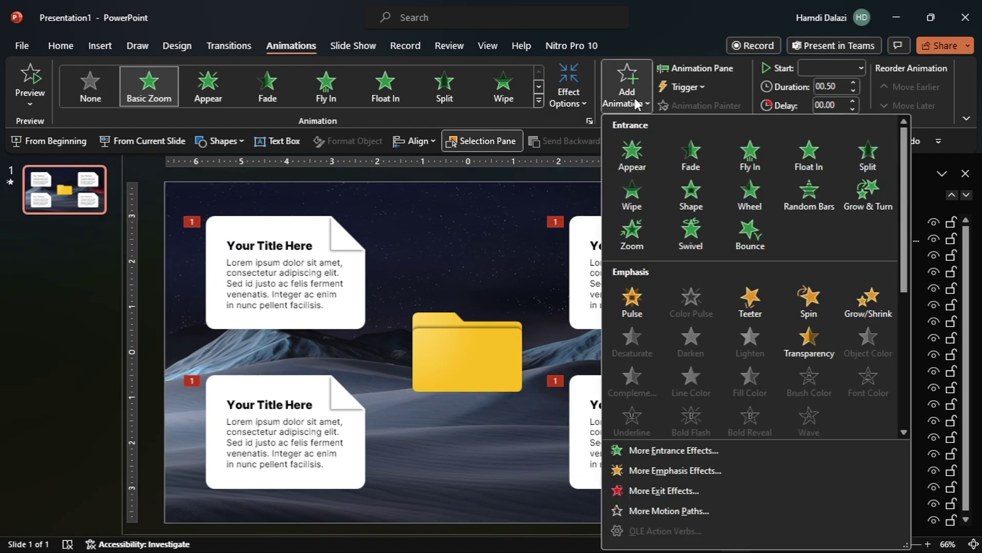
pyautogui.click(682, 489)
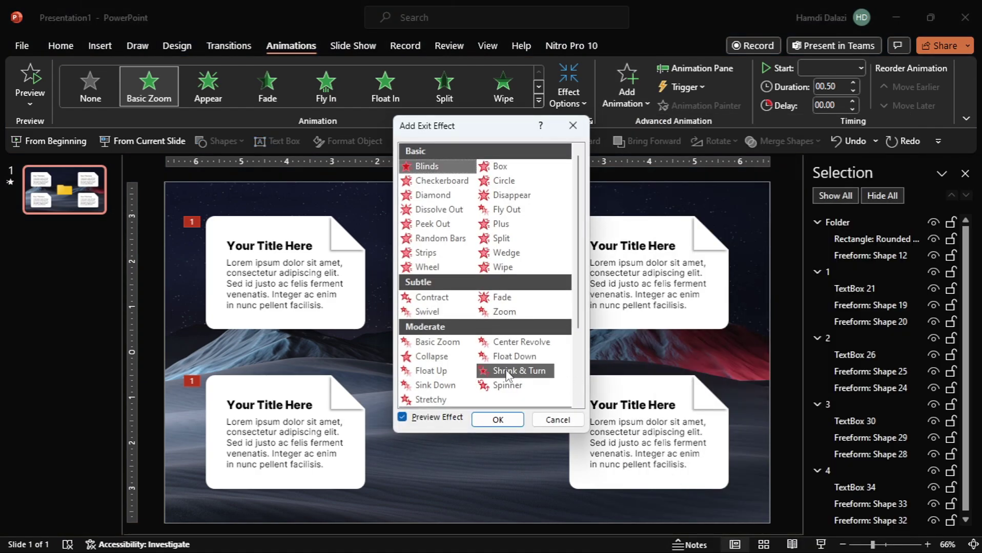
pyautogui.click(442, 344)
pyautogui.click(495, 420)
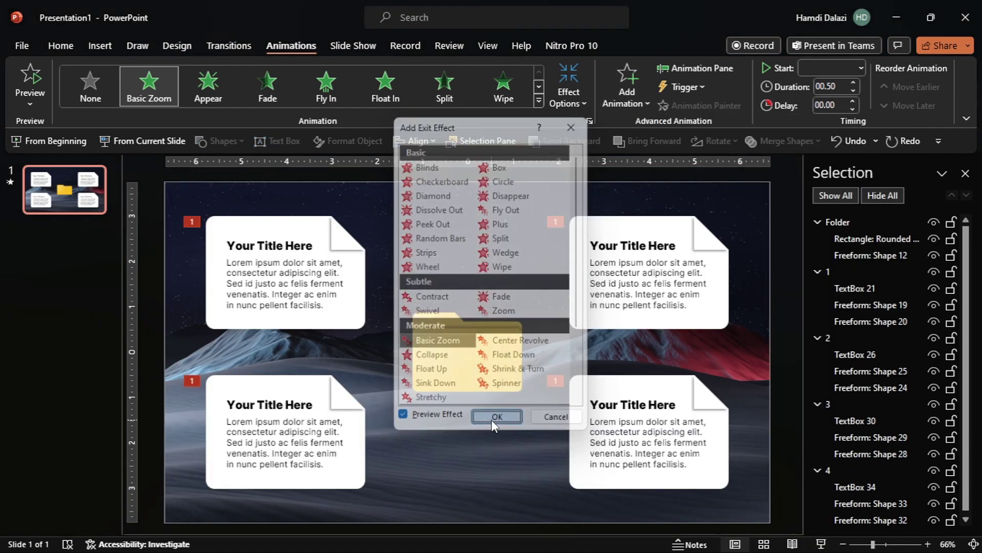
pyautogui.click(570, 100)
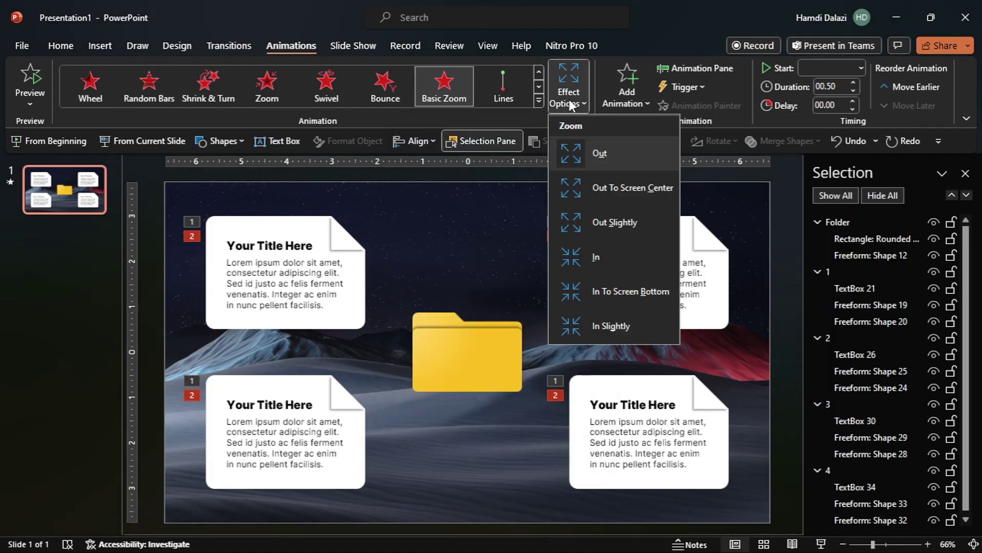
pyautogui.click(611, 184)
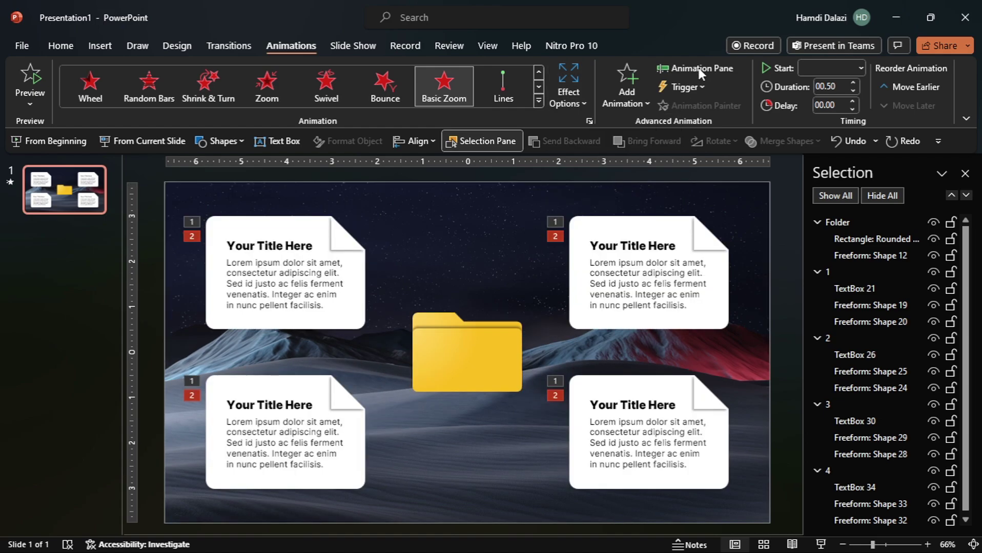
# Set all eight card animations to start With Previous with a 00.30 duration
pyautogui.click(698, 66)
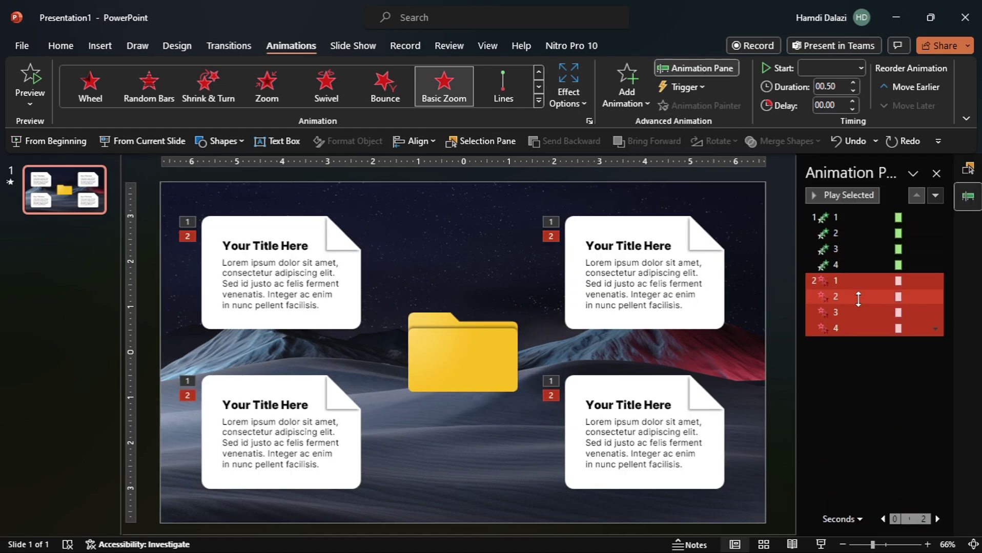
pyautogui.click(840, 218)
pyautogui.keyDown('shift'); pyautogui.click(844, 328); pyautogui.keyUp('shift')
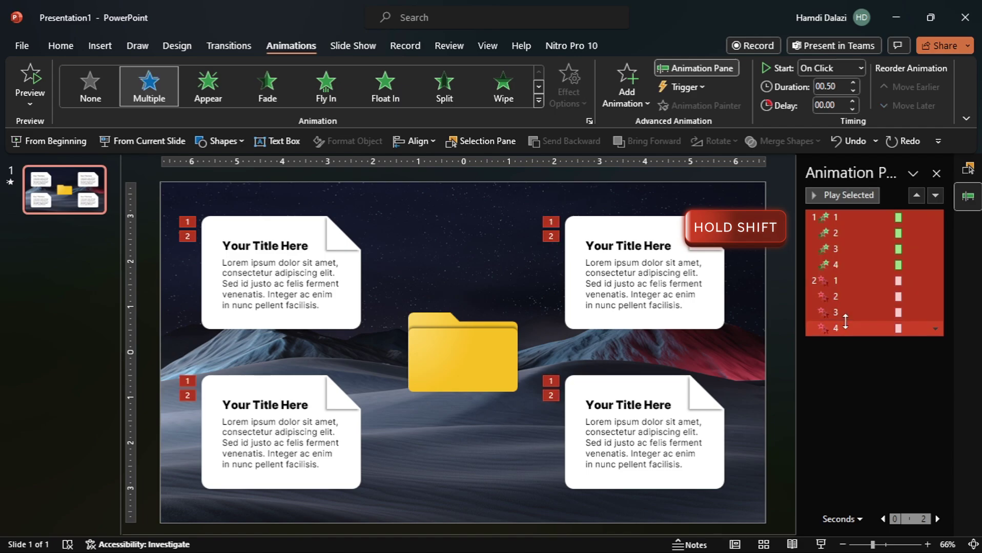
pyautogui.click(860, 68)
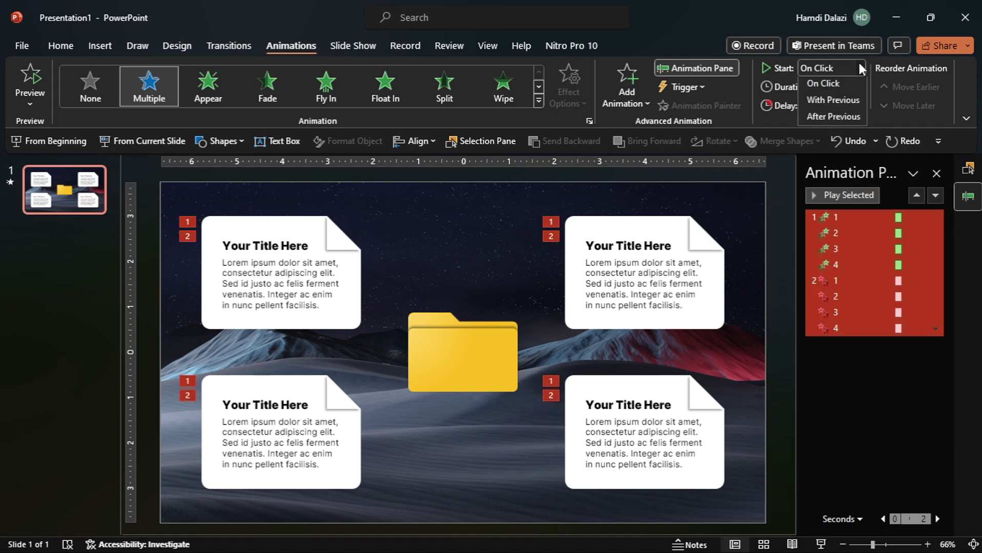
pyautogui.click(833, 103)
pyautogui.click(841, 86)
pyautogui.write('00.3')
pyautogui.press('Return')
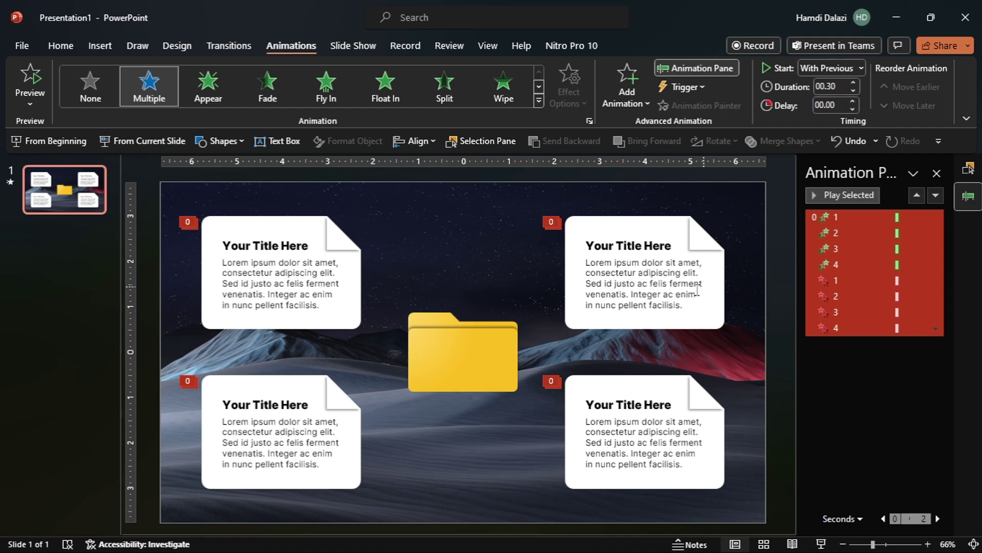
# Give the Folder group a Grow/Shrink emphasis effect
pyautogui.click(479, 334)
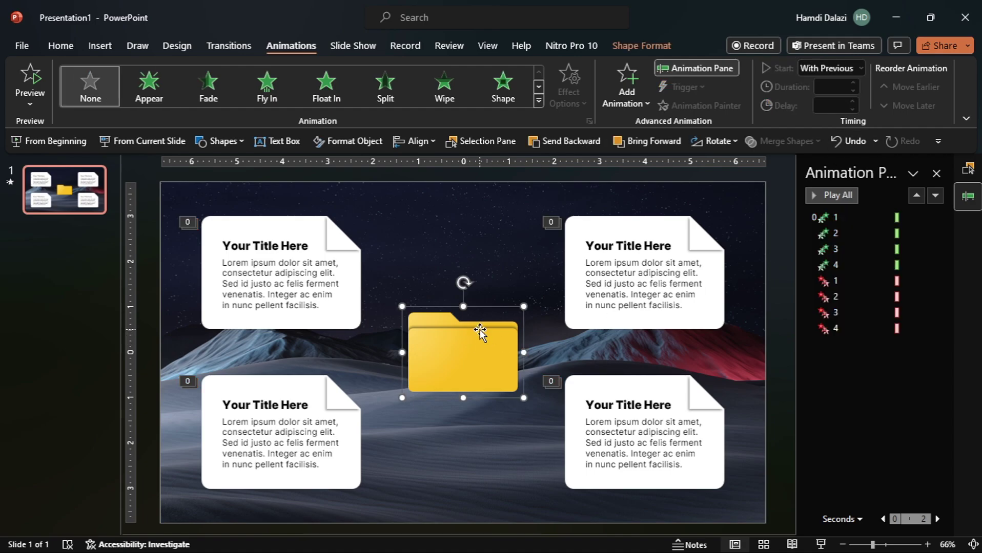
pyautogui.click(538, 101)
pyautogui.click(324, 282)
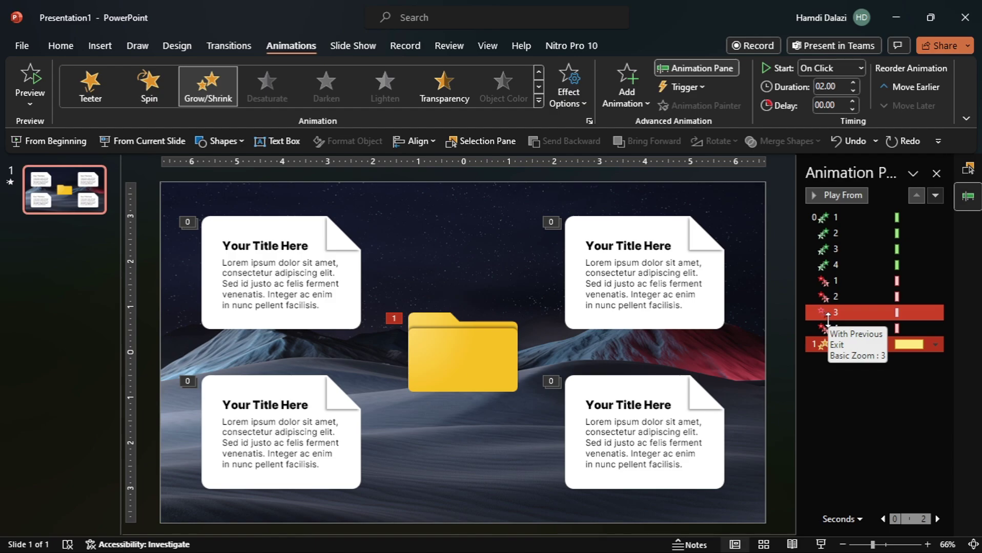
# Stack additional Grow/Shrink pulses on the folder via Add Animation
pyautogui.click(638, 98)
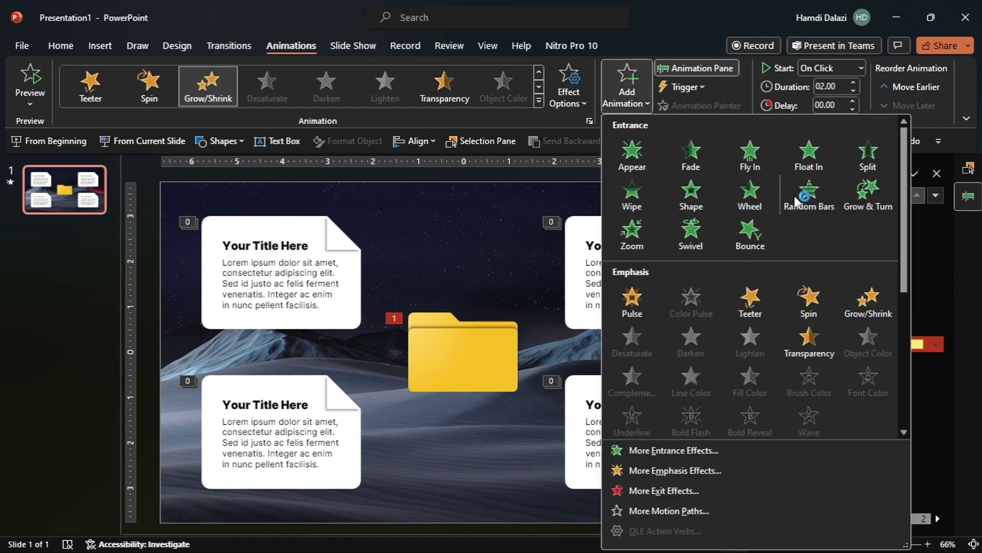
pyautogui.click(847, 296)
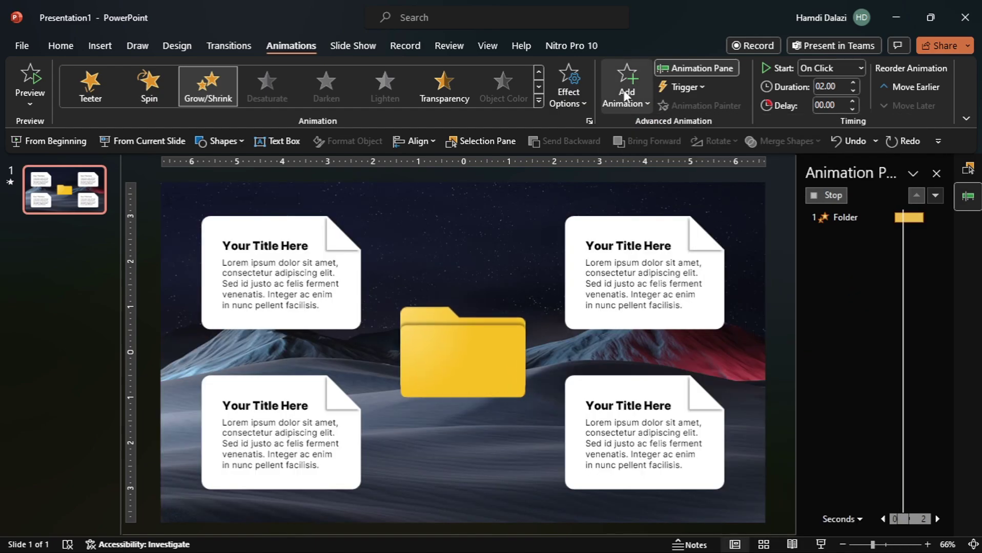
pyautogui.click(623, 91)
pyautogui.click(850, 297)
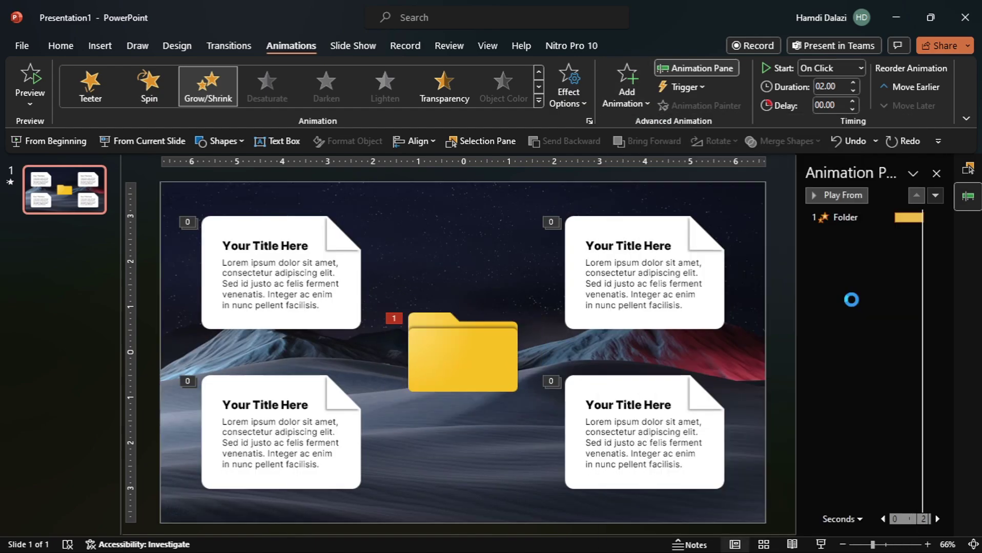
pyautogui.click(615, 79)
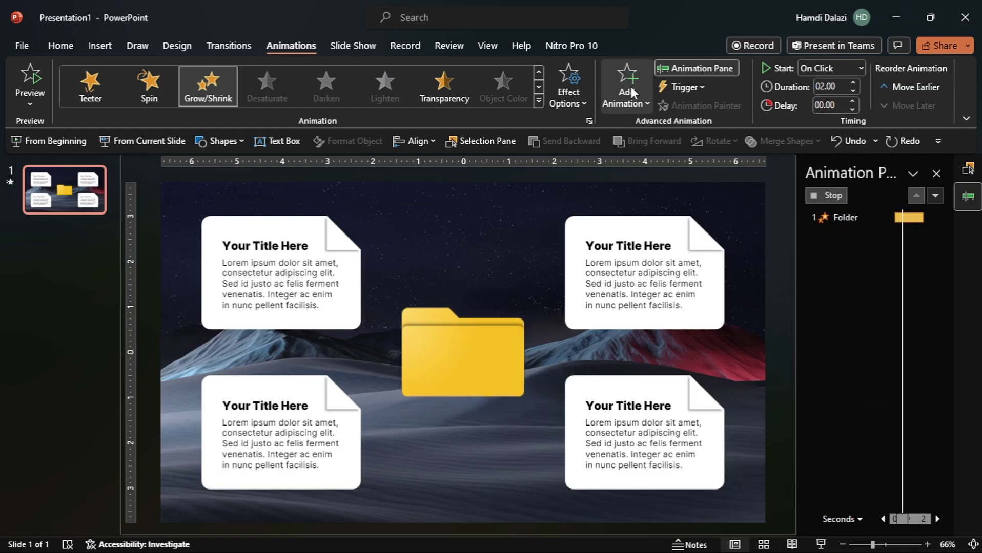
pyautogui.click(631, 92)
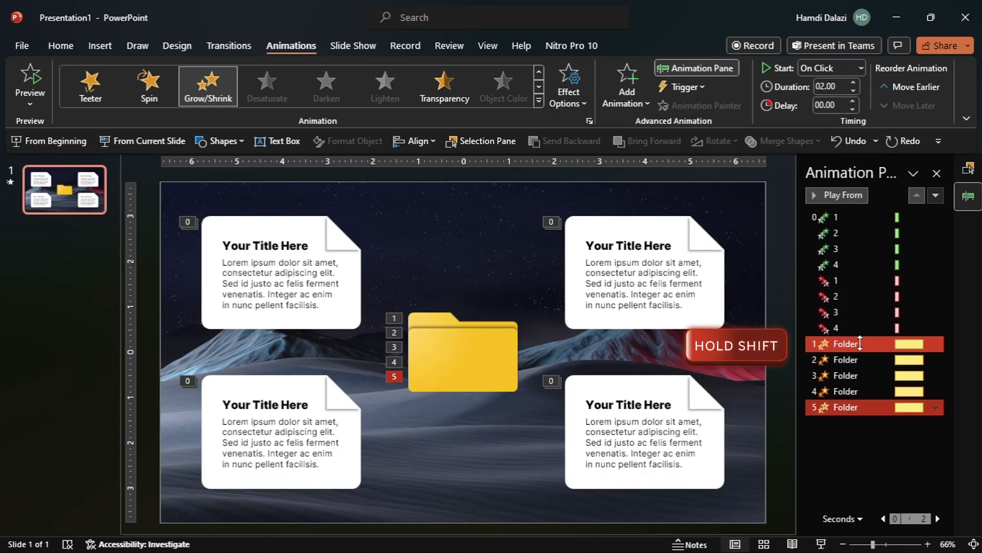
# Select all five Folder pulse effects and set their duration to 00.20 seconds
pyautogui.keyDown('shift'); pyautogui.click(826, 361); pyautogui.keyUp('shift')
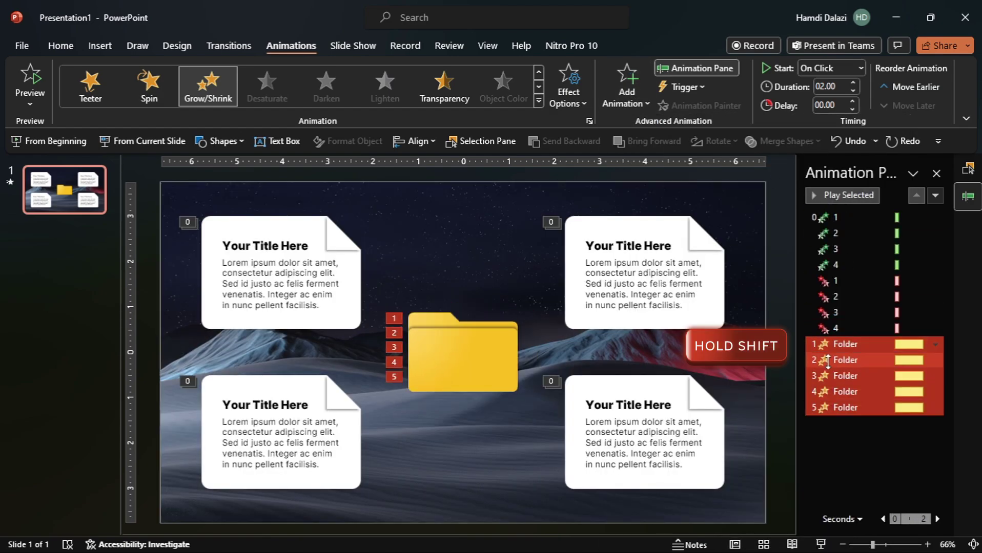
pyautogui.doubleClick(841, 87)
pyautogui.press('BackSpace')
pyautogui.write('00.20')
pyautogui.press('Return')
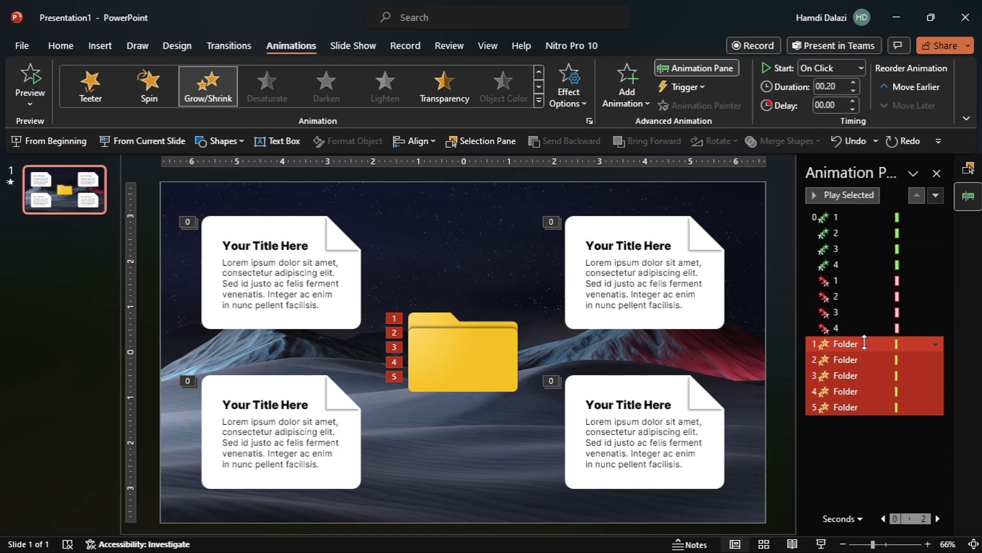
# Set the Grow/Shrink pulse size to a custom 75% with 0.1 sec smooth start and end
pyautogui.click(935, 344)
pyautogui.click(897, 412)
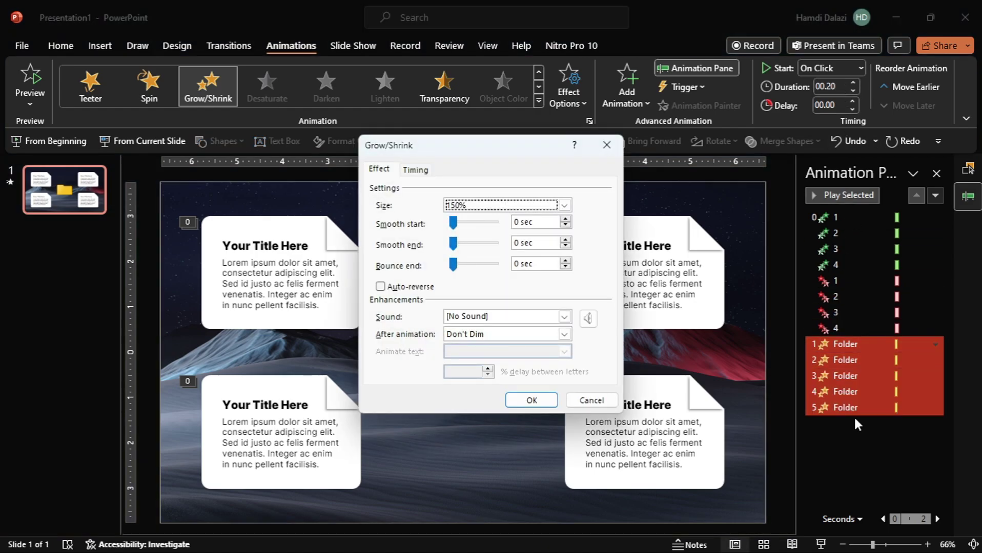
pyautogui.click(564, 205)
pyautogui.click(517, 287)
pyautogui.press('BackSpace')
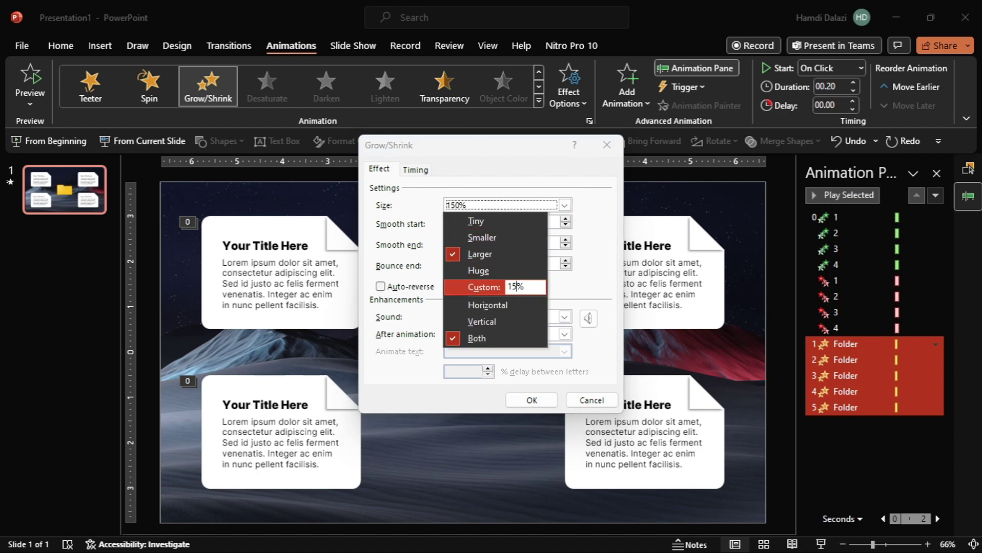
pyautogui.write('7')
pyautogui.press('Return')
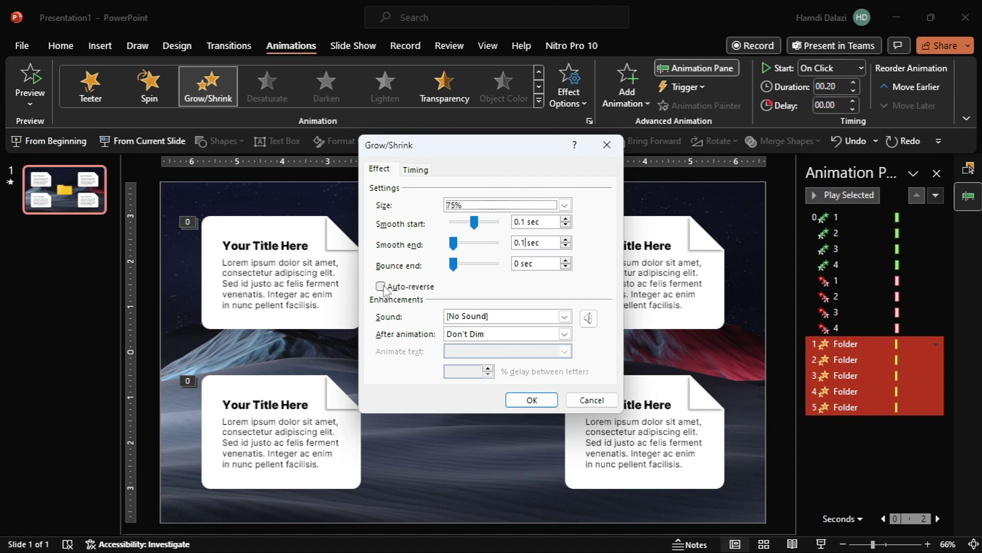
pyautogui.click(532, 400)
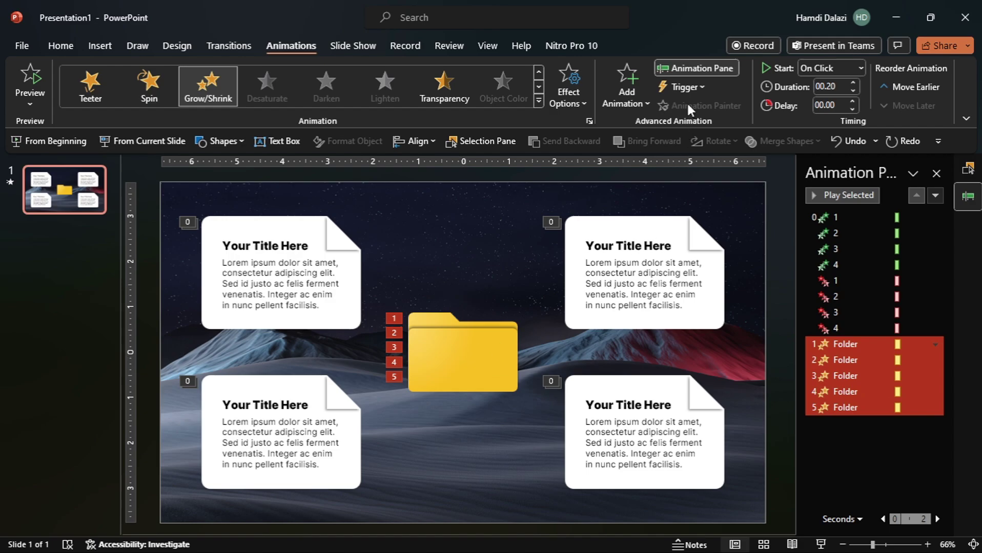
# Set the pulses' trigger to On Click of Folder
pyautogui.click(687, 88)
pyautogui.moveTo(706, 106)
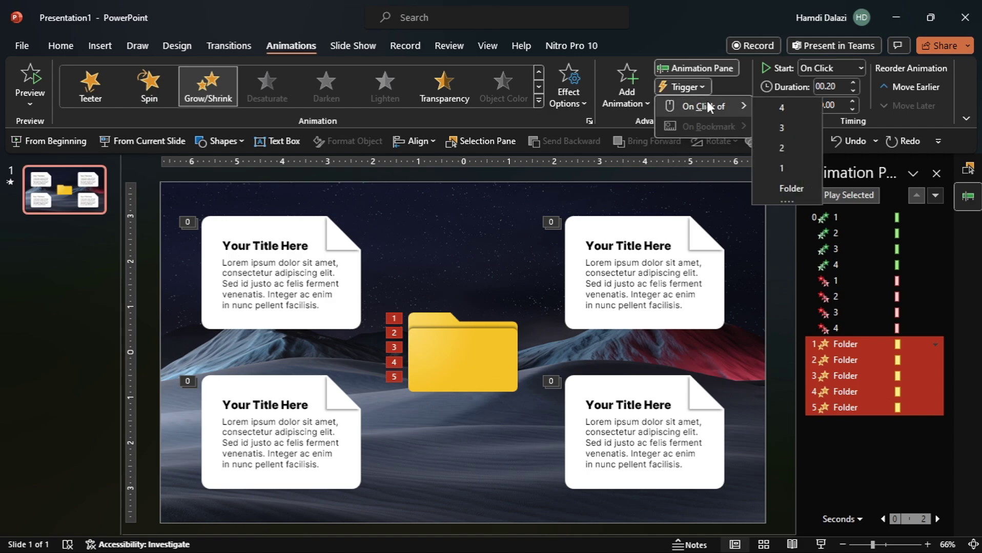
pyautogui.click(783, 193)
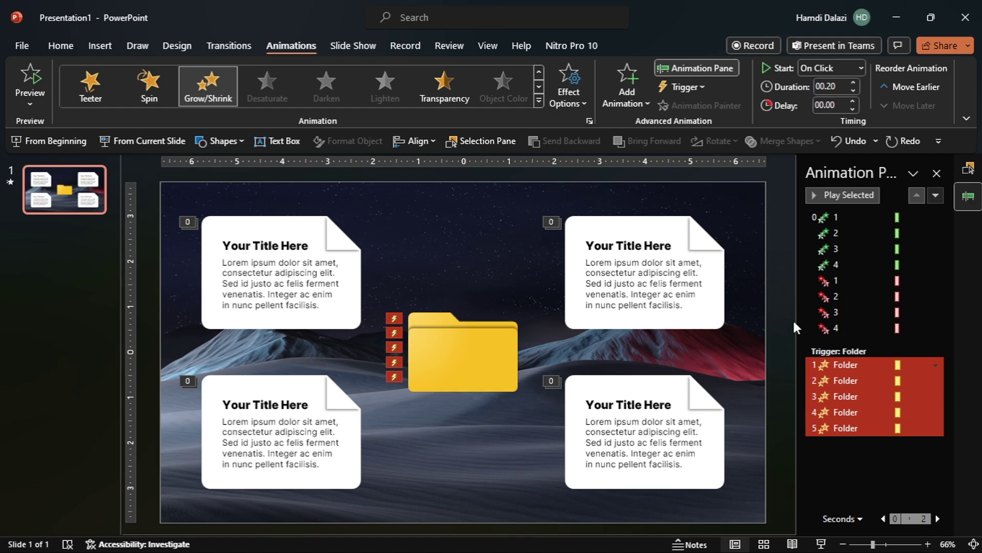
# Reorder the pane so each card entrance follows a Folder pulse and the four exits follow pulse 5
pyautogui.click(838, 218)
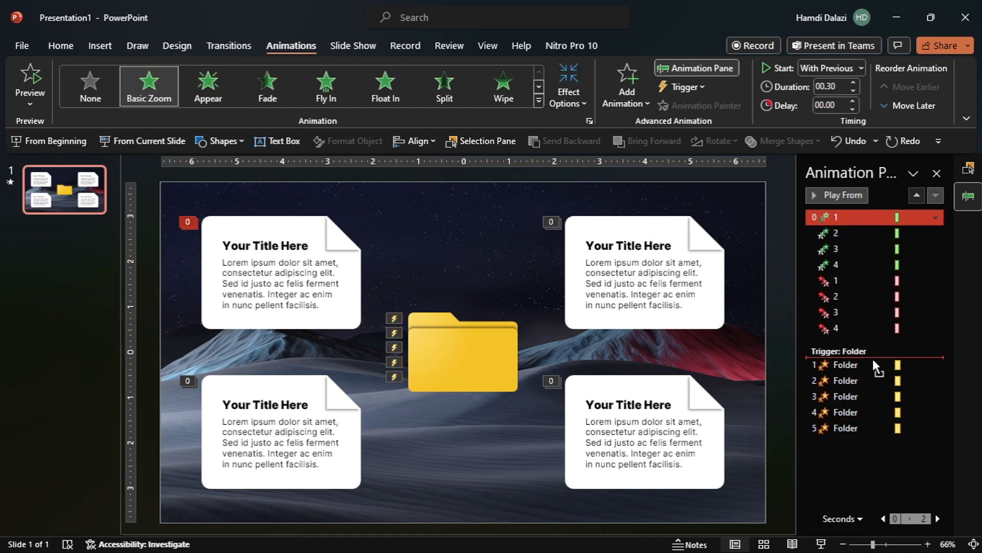
pyautogui.moveTo(872, 363); pyautogui.dragTo(913, 392)
pyautogui.click(850, 218)
pyautogui.click(848, 217)
pyautogui.click(859, 218)
pyautogui.moveTo(858, 218); pyautogui.dragTo(891, 416)
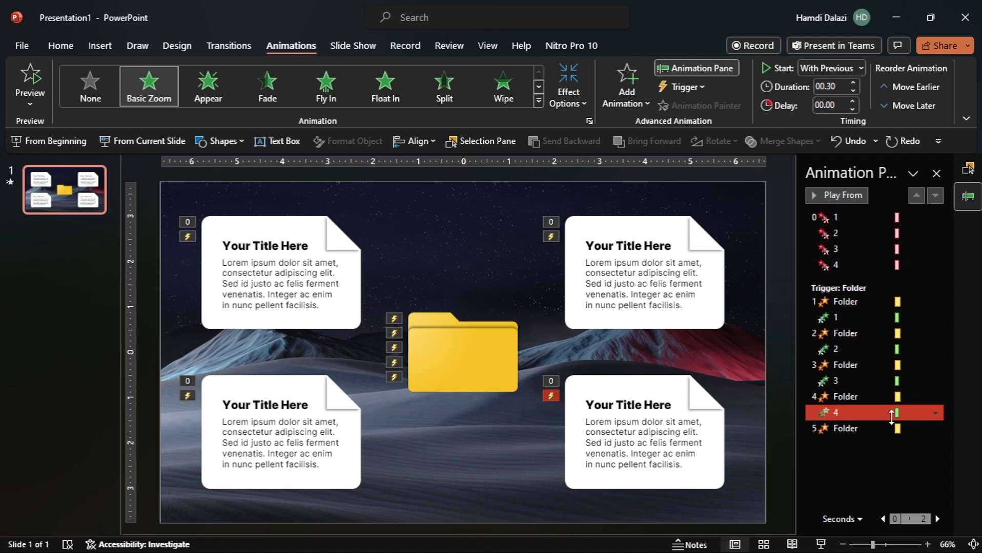
pyautogui.click(859, 217)
pyautogui.keyDown('ctrl'); pyautogui.click(858, 261); pyautogui.keyUp('ctrl')
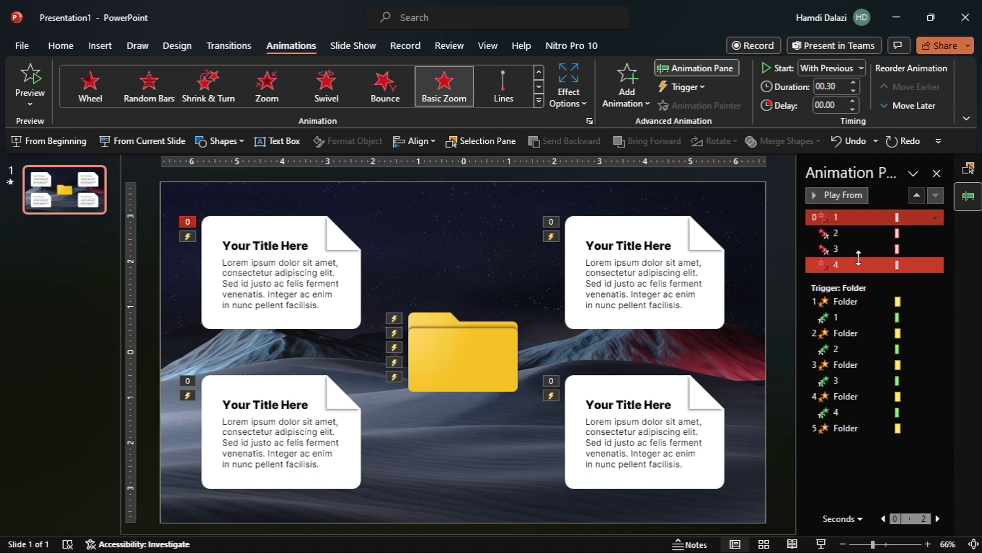
pyautogui.keyDown('shift'); pyautogui.click(858, 260); pyautogui.keyUp('shift')
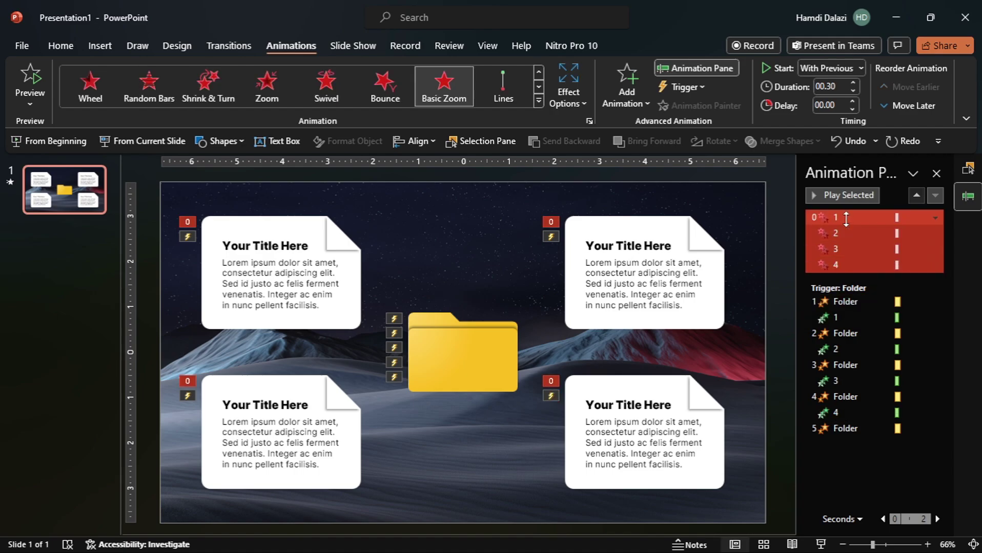
pyautogui.moveTo(846, 219); pyautogui.dragTo(898, 438)
# Give all four card entrance and exit effects a 00.20 second delay
pyautogui.click(879, 253)
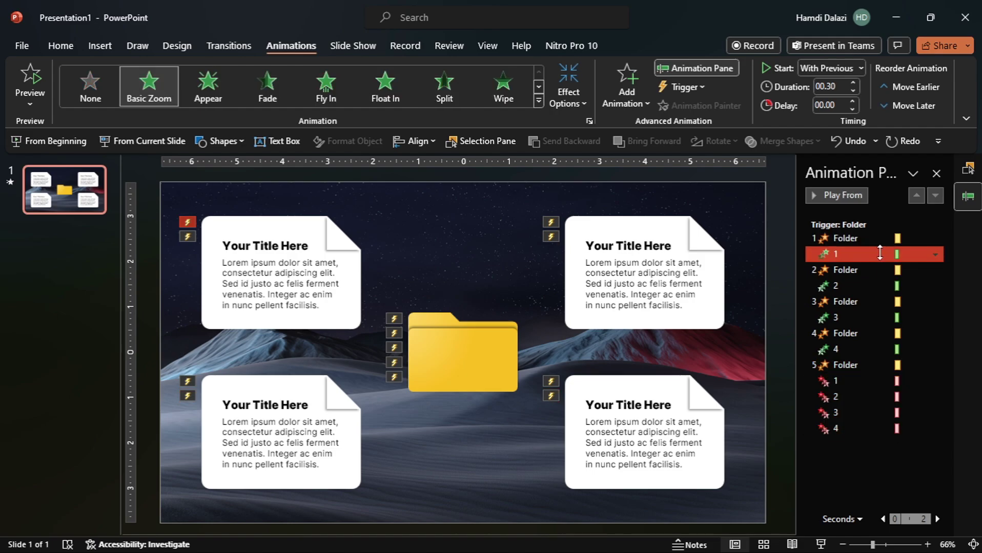
pyautogui.keyDown('ctrl'); pyautogui.click(855, 284); pyautogui.keyUp('ctrl')
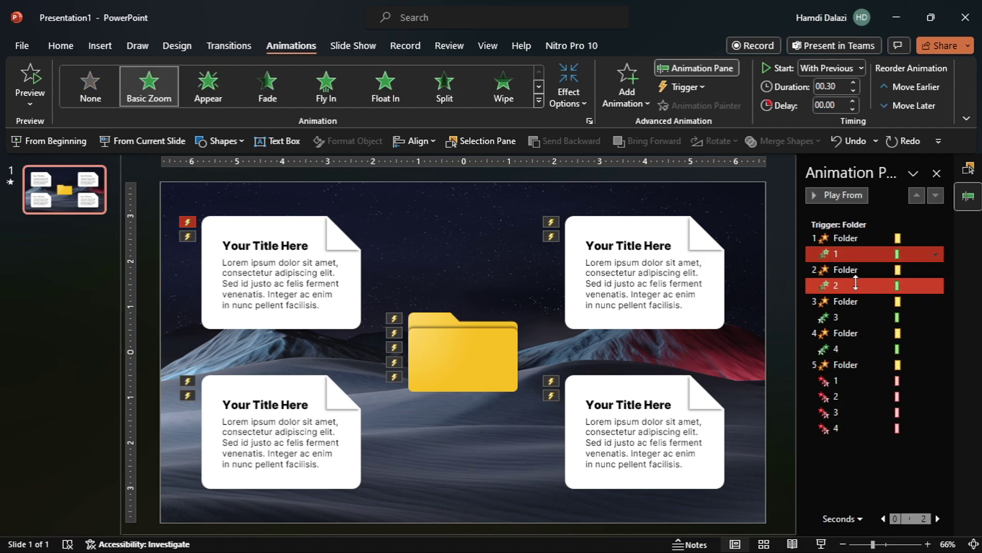
pyautogui.keyDown('ctrl'); pyautogui.click(854, 317); pyautogui.keyUp('ctrl')
pyautogui.keyDown('ctrl'); pyautogui.click(857, 349); pyautogui.keyUp('ctrl')
pyautogui.keyDown('ctrl'); pyautogui.click(860, 380); pyautogui.keyUp('ctrl')
pyautogui.keyDown('ctrl'); pyautogui.click(863, 395); pyautogui.keyUp('ctrl')
pyautogui.keyDown('ctrl'); pyautogui.click(863, 413); pyautogui.keyUp('ctrl')
pyautogui.keyDown('ctrl'); pyautogui.click(864, 428); pyautogui.keyUp('ctrl')
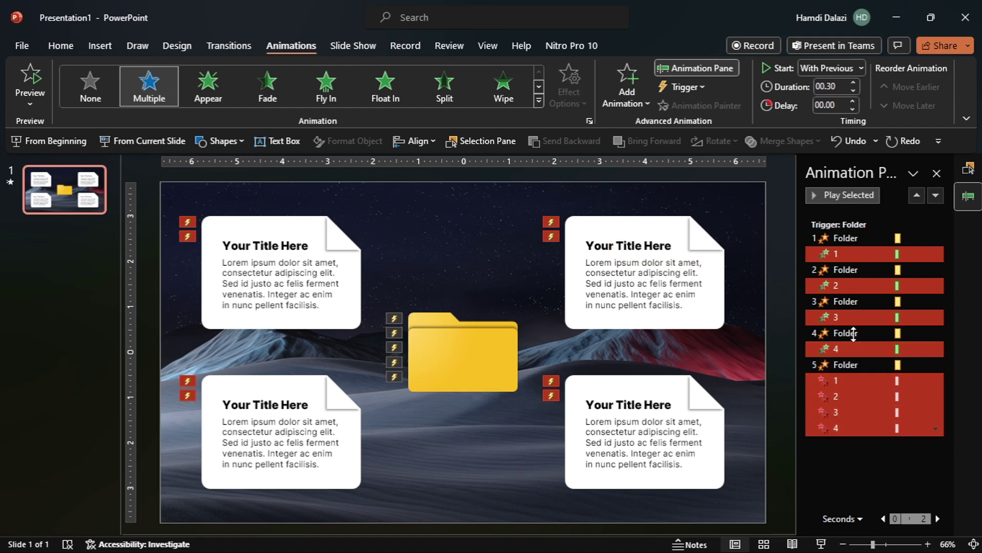
pyautogui.click(845, 106)
pyautogui.write('00.20')
pyautogui.press('Return')
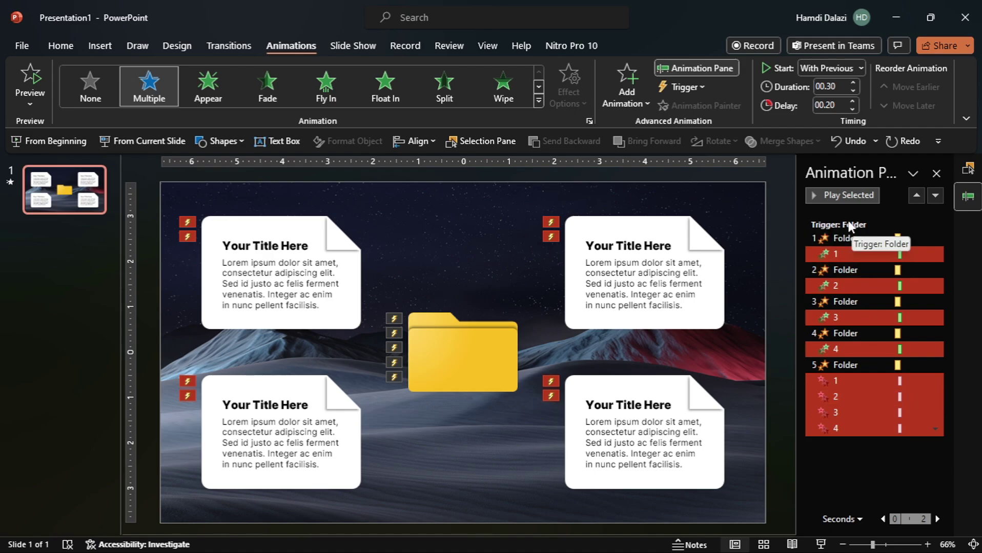
# Start the slide show from the beginning and click the folder to reveal and retract all four cards
pyautogui.click(74, 139)
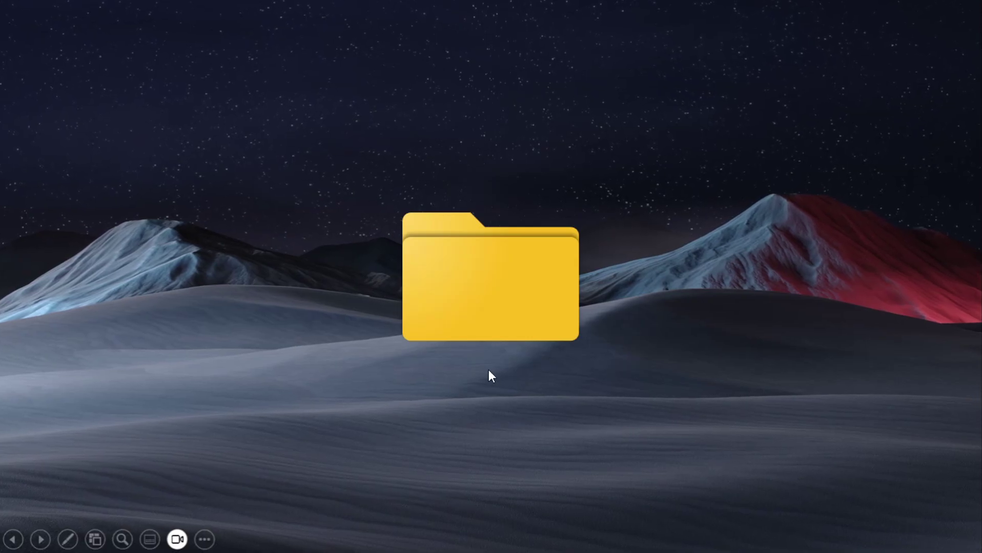
pyautogui.click(527, 328)
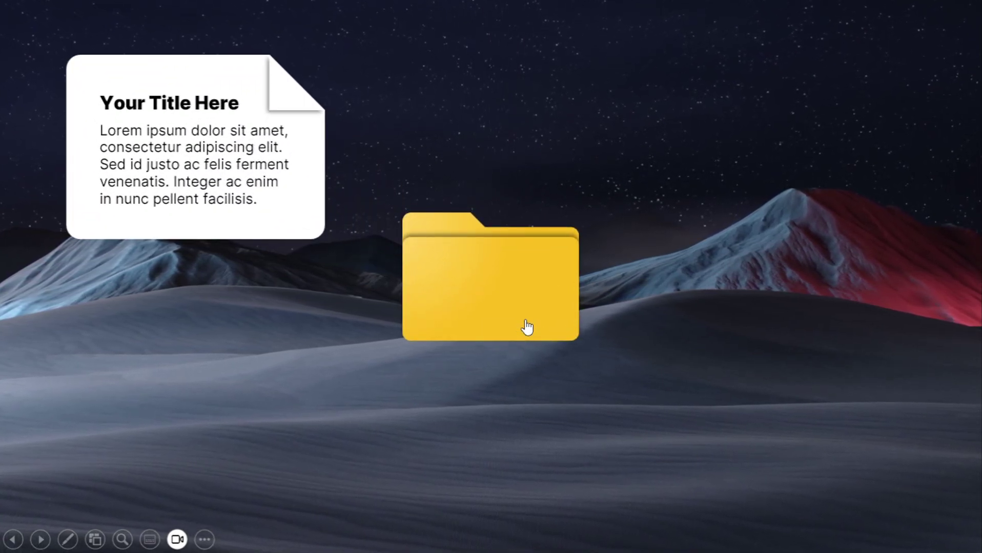
pyautogui.click(527, 328)
pyautogui.click(528, 327)
pyautogui.click(527, 328)
pyautogui.click(527, 328)
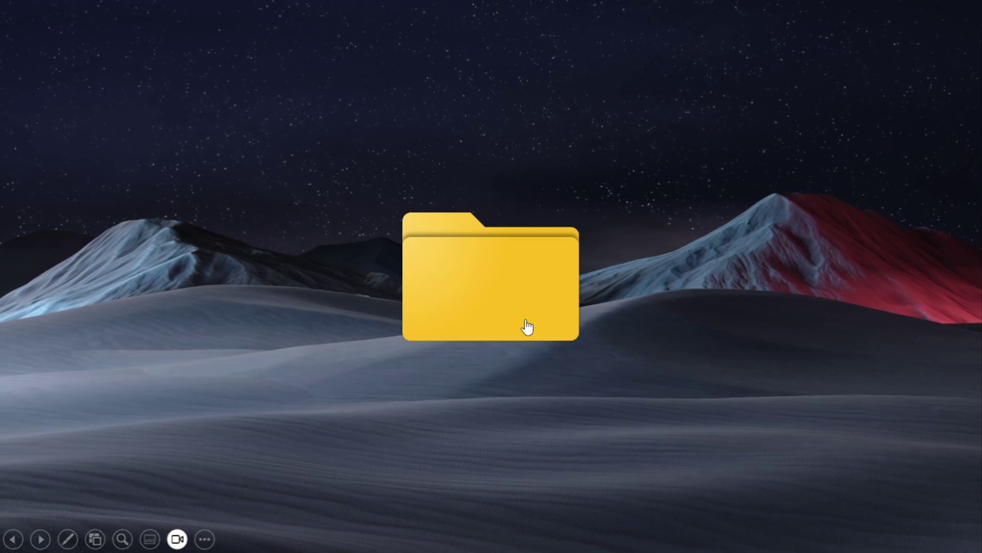
# Replay the folder sequence twice, cards popping out one by one then retracting
pyautogui.click(527, 328)
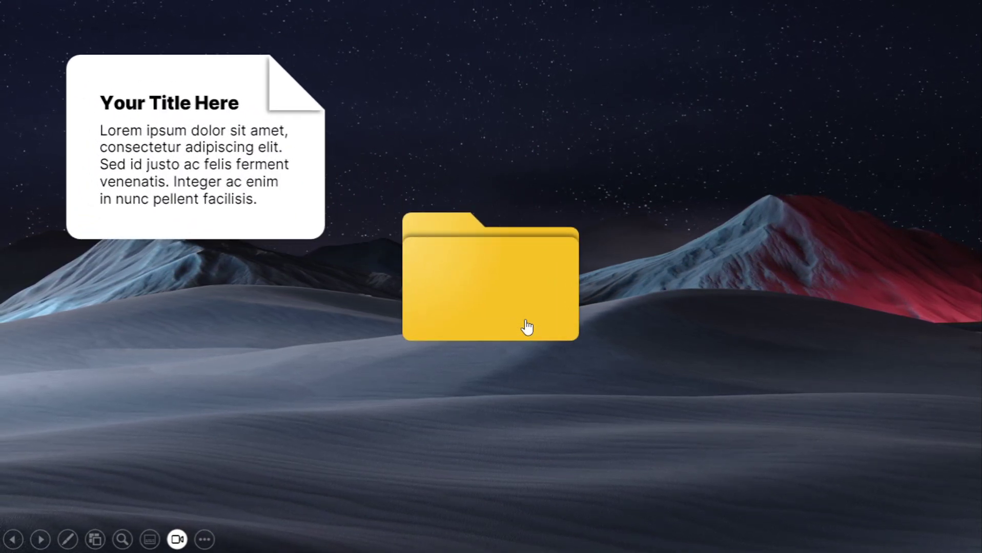
pyautogui.click(527, 328)
pyautogui.click(528, 328)
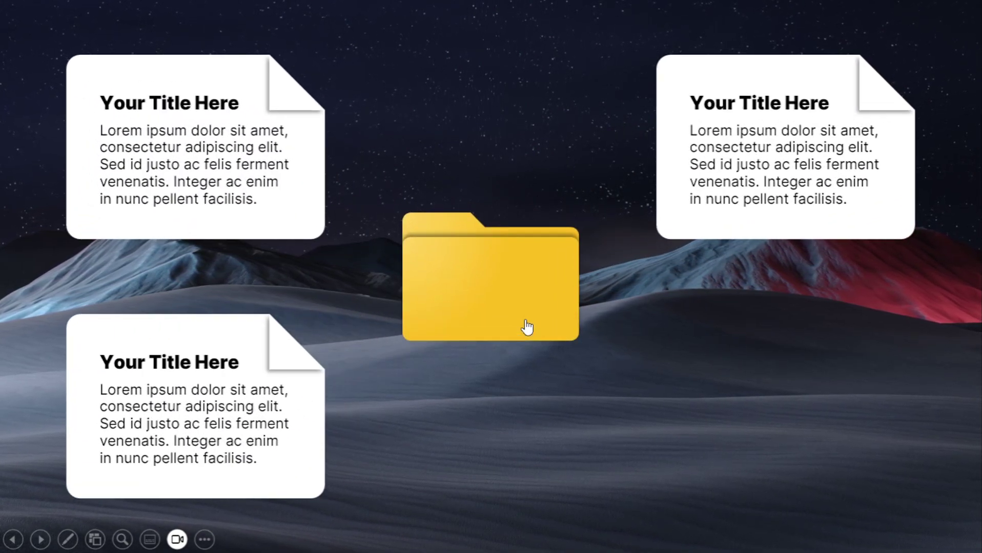
pyautogui.click(527, 328)
pyautogui.click(528, 328)
pyautogui.click(527, 328)
pyautogui.click(527, 328)
pyautogui.click(527, 328)
pyautogui.click(527, 328)
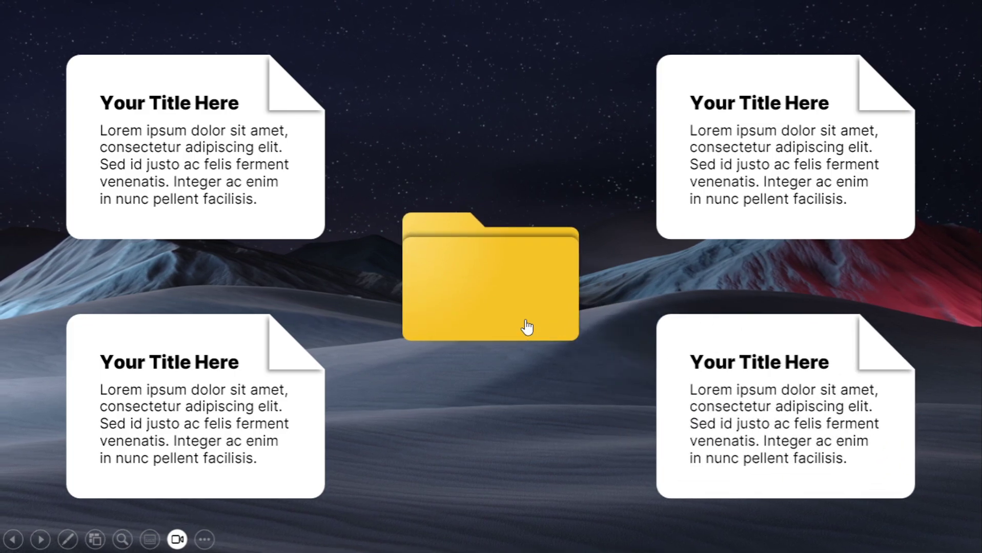
pyautogui.click(527, 328)
# Run the sequence once more, then reveal all four note cards around the folder again
pyautogui.click(527, 328)
pyautogui.click(527, 328)
pyautogui.click(528, 328)
pyautogui.click(528, 328)
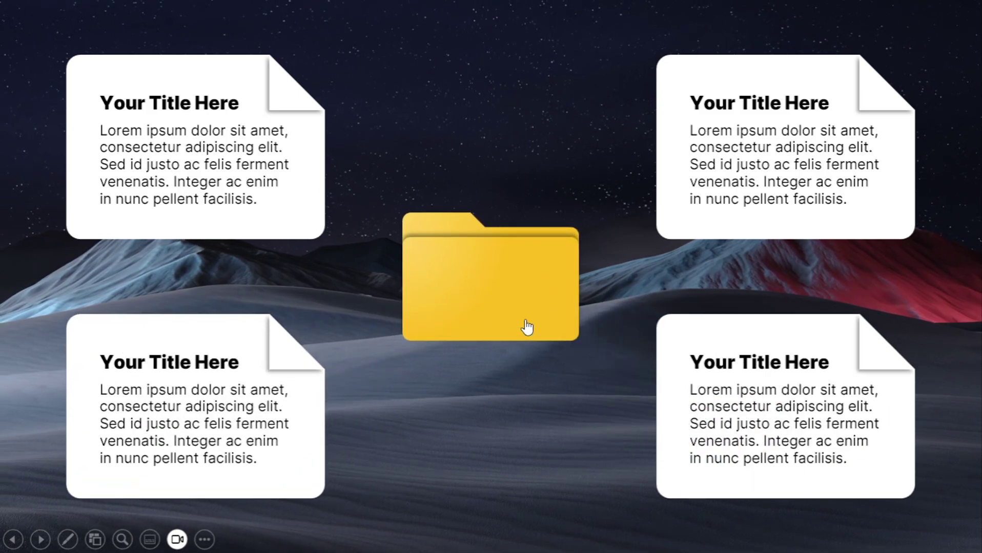
pyautogui.click(527, 328)
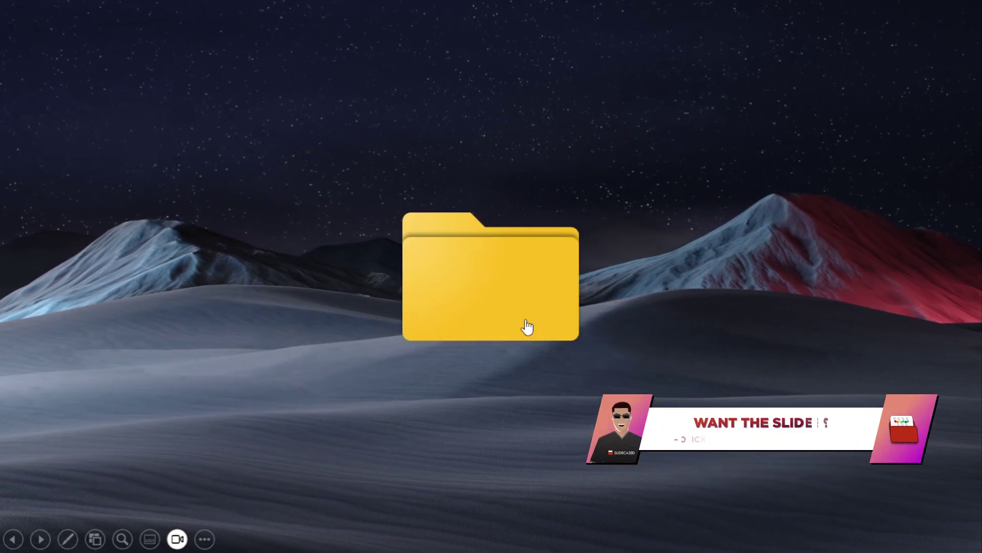
pyautogui.click(527, 328)
pyautogui.click(528, 328)
pyautogui.click(527, 328)
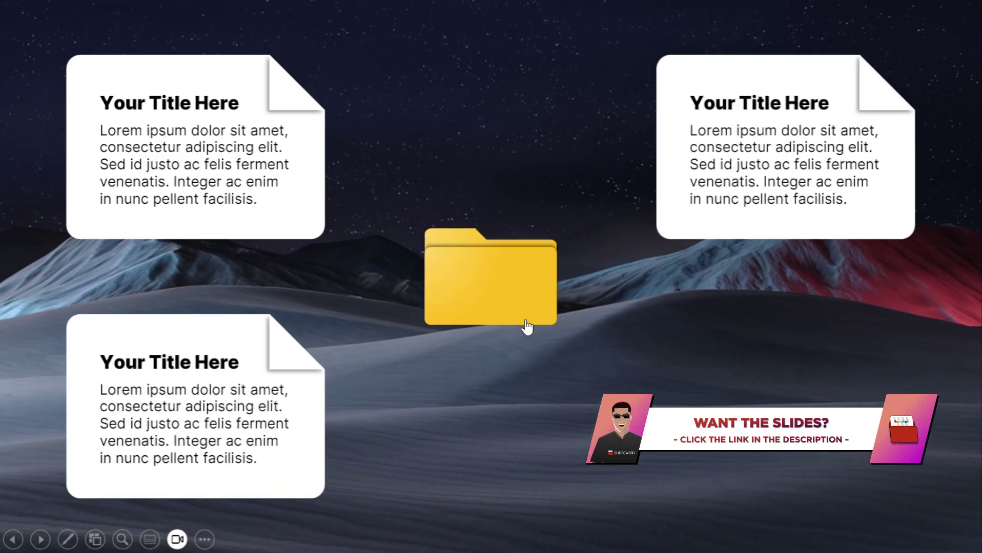
pyautogui.click(528, 328)
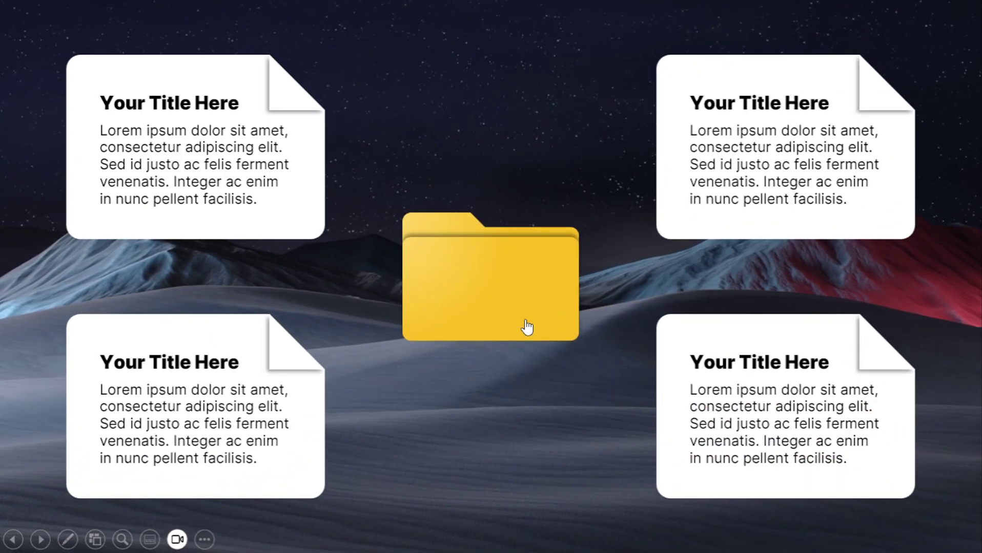